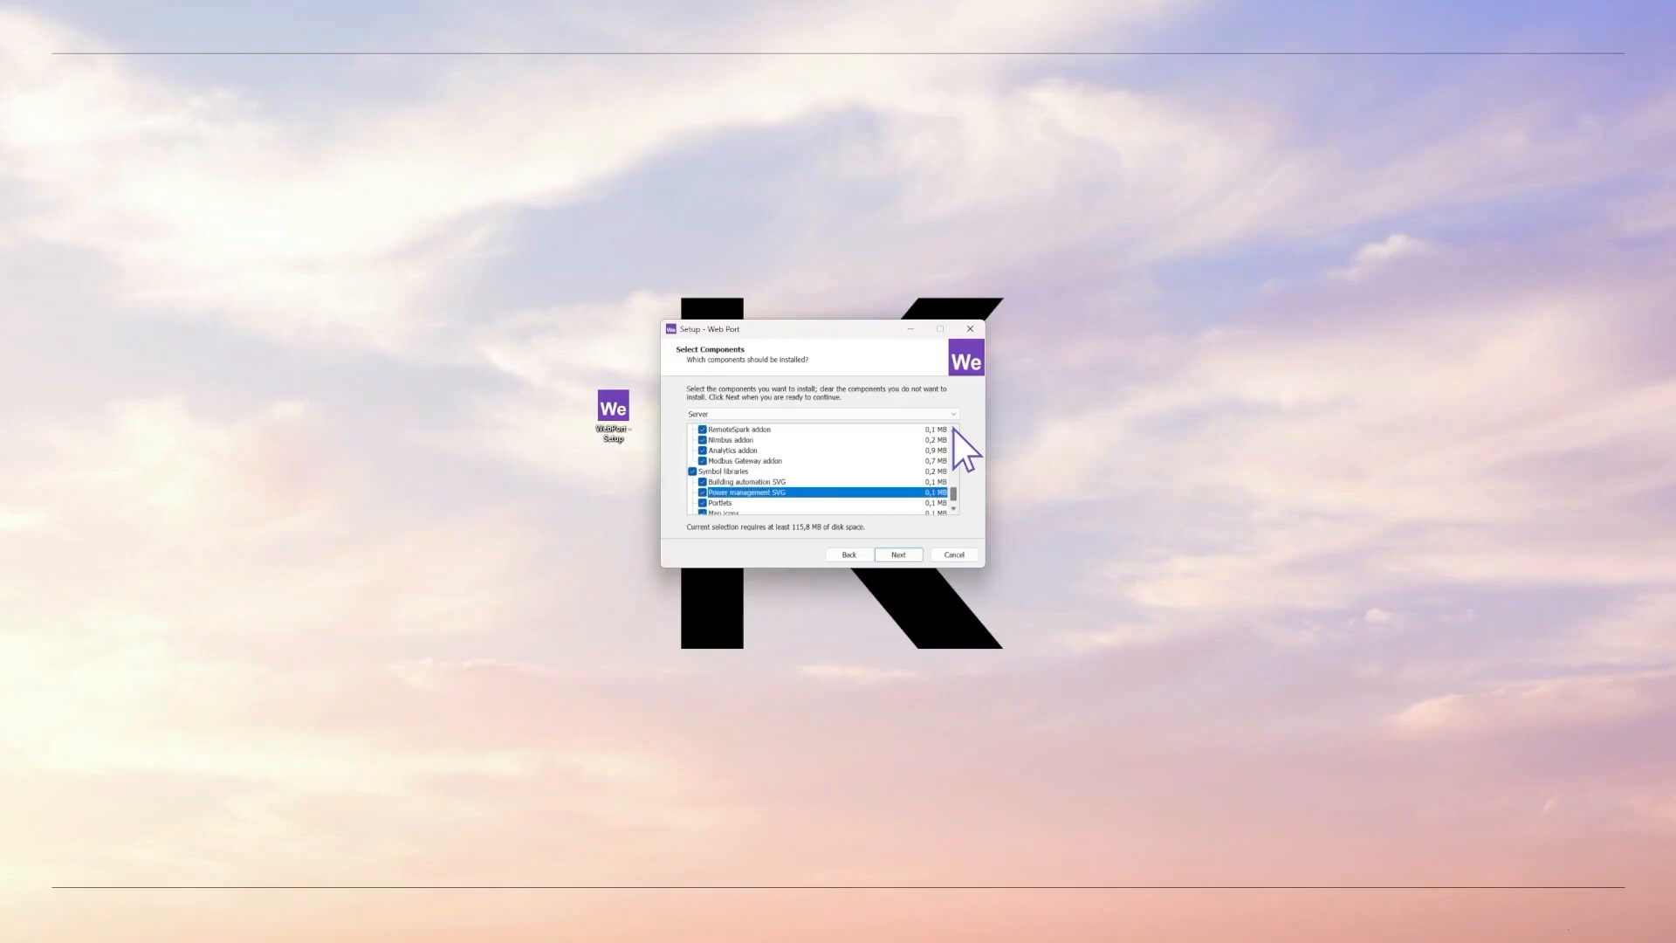
- Tick Client Installation under Select Components and advance to Select Additional Tasks
scroll(953, 428, "up", 6)
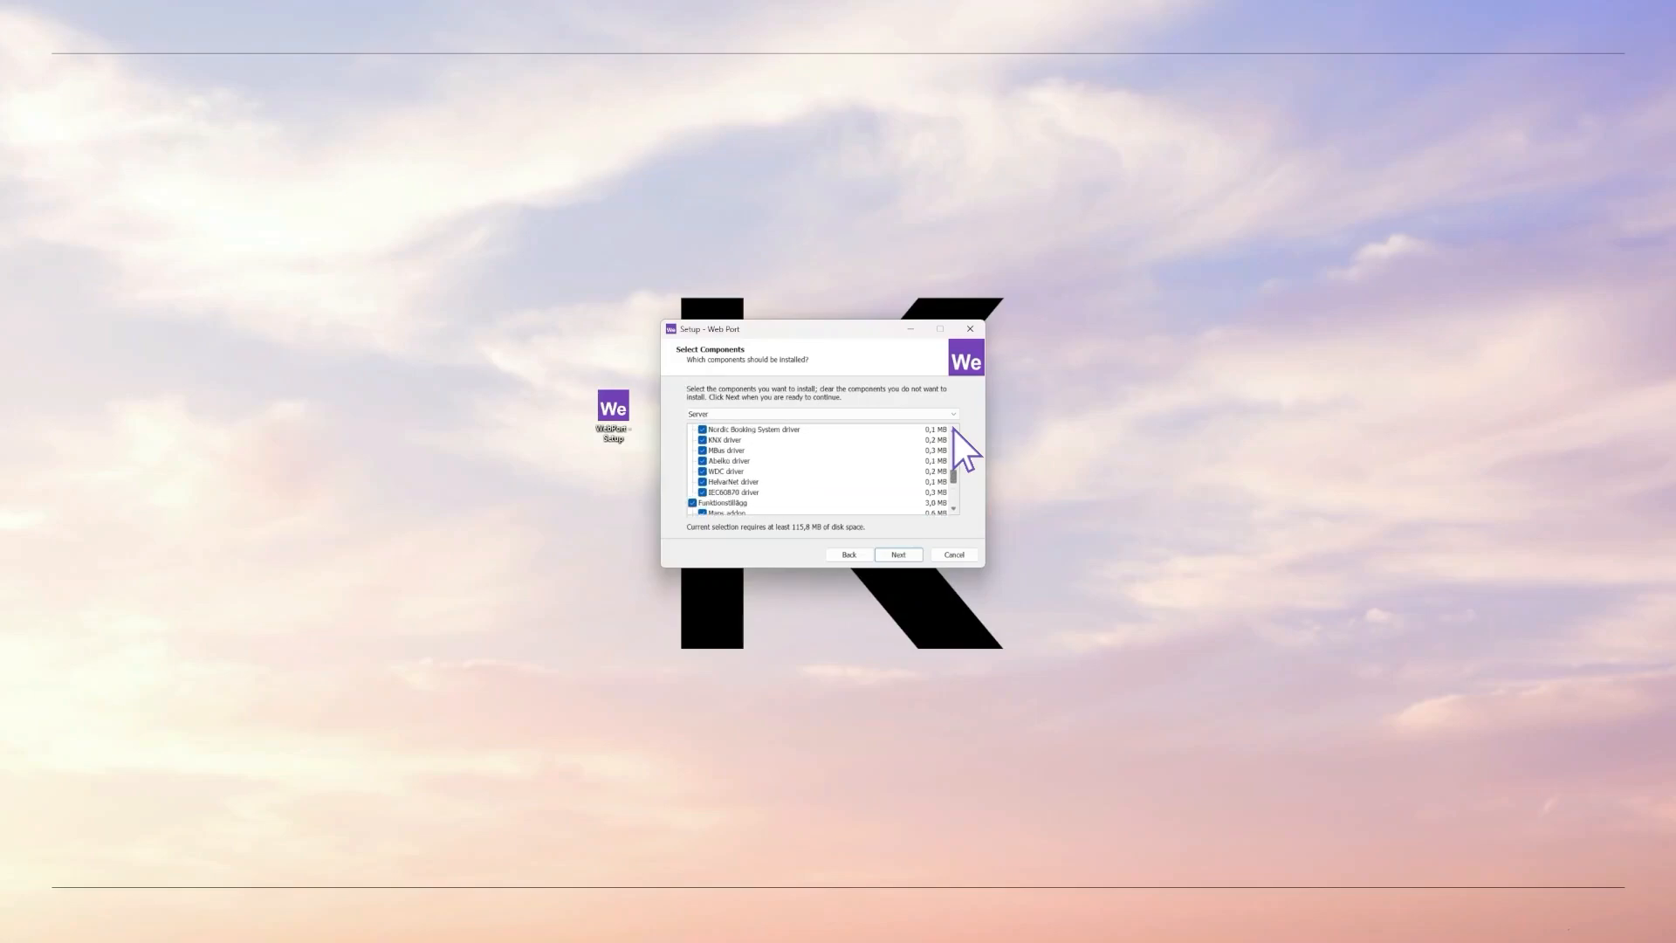
scroll(954, 428, "up", 4)
left_click(693, 441)
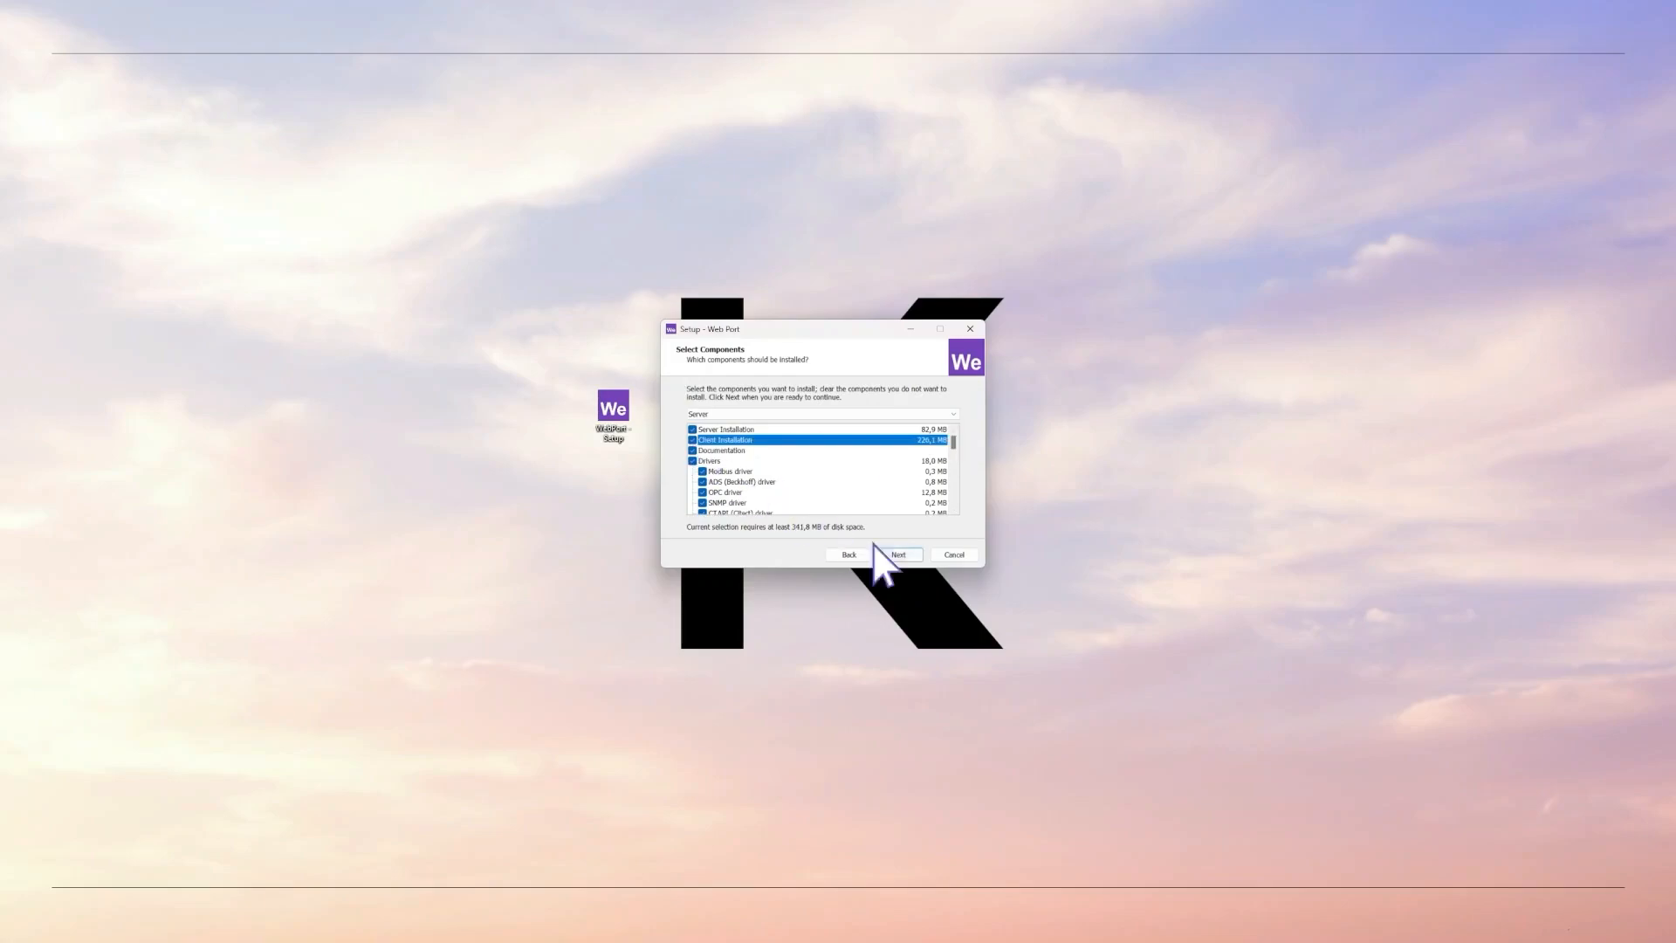
left_click(898, 555)
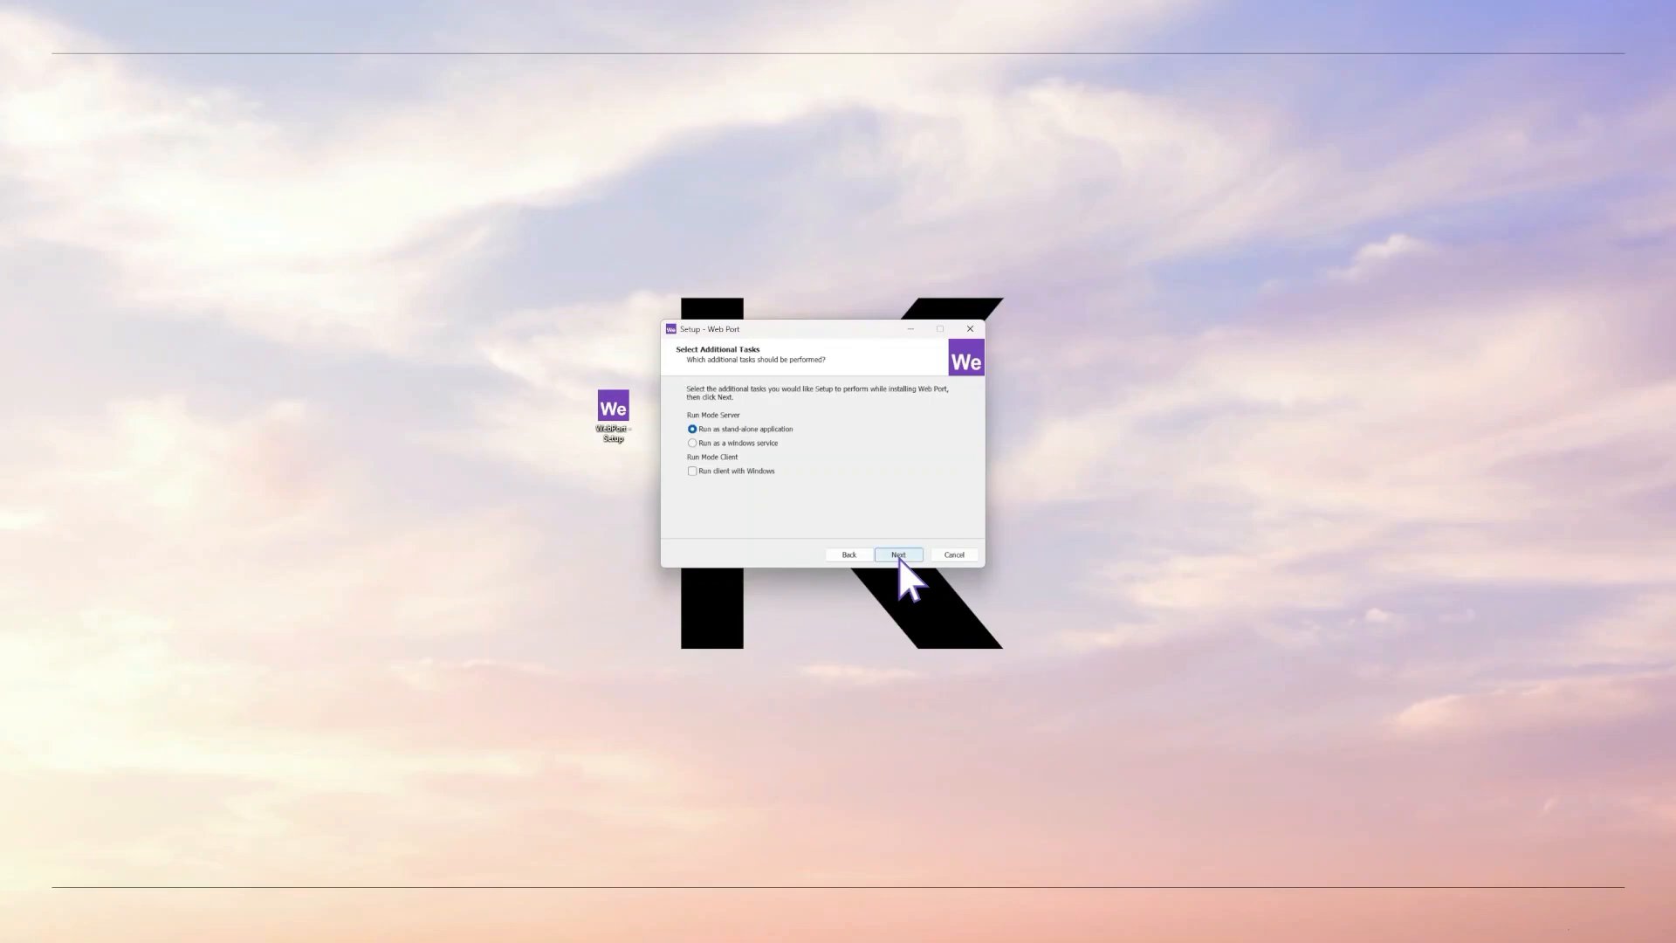
- Keep stand-alone mode, the default data path, server port 8090 and default client settings
left_click(900, 556)
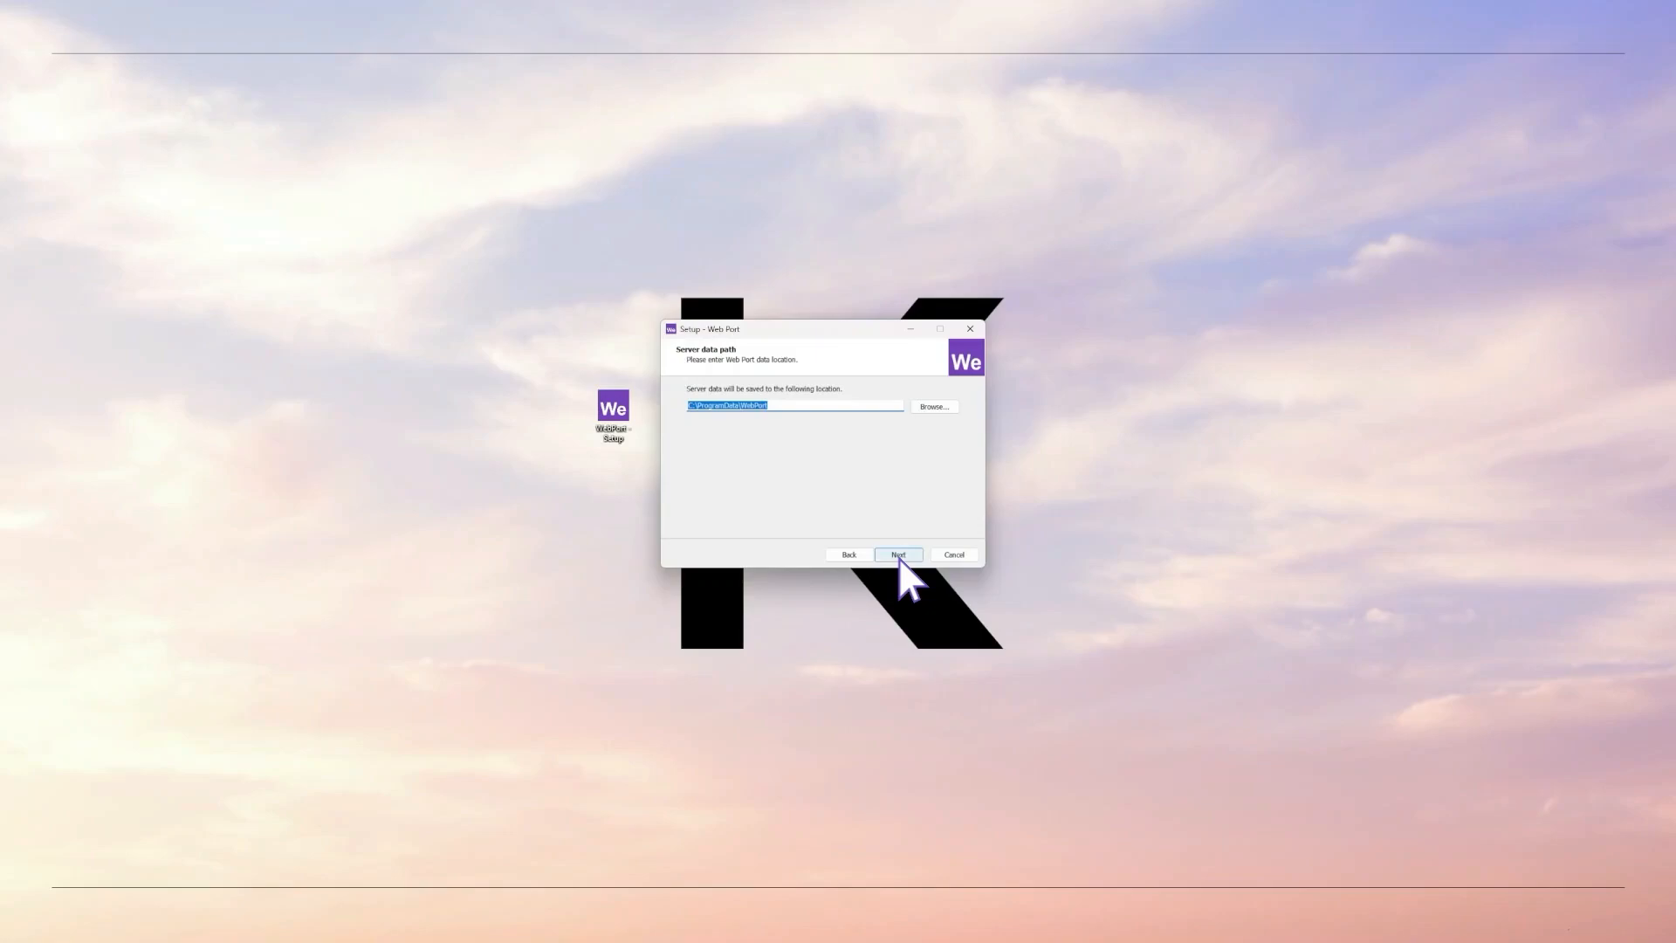
left_click(900, 558)
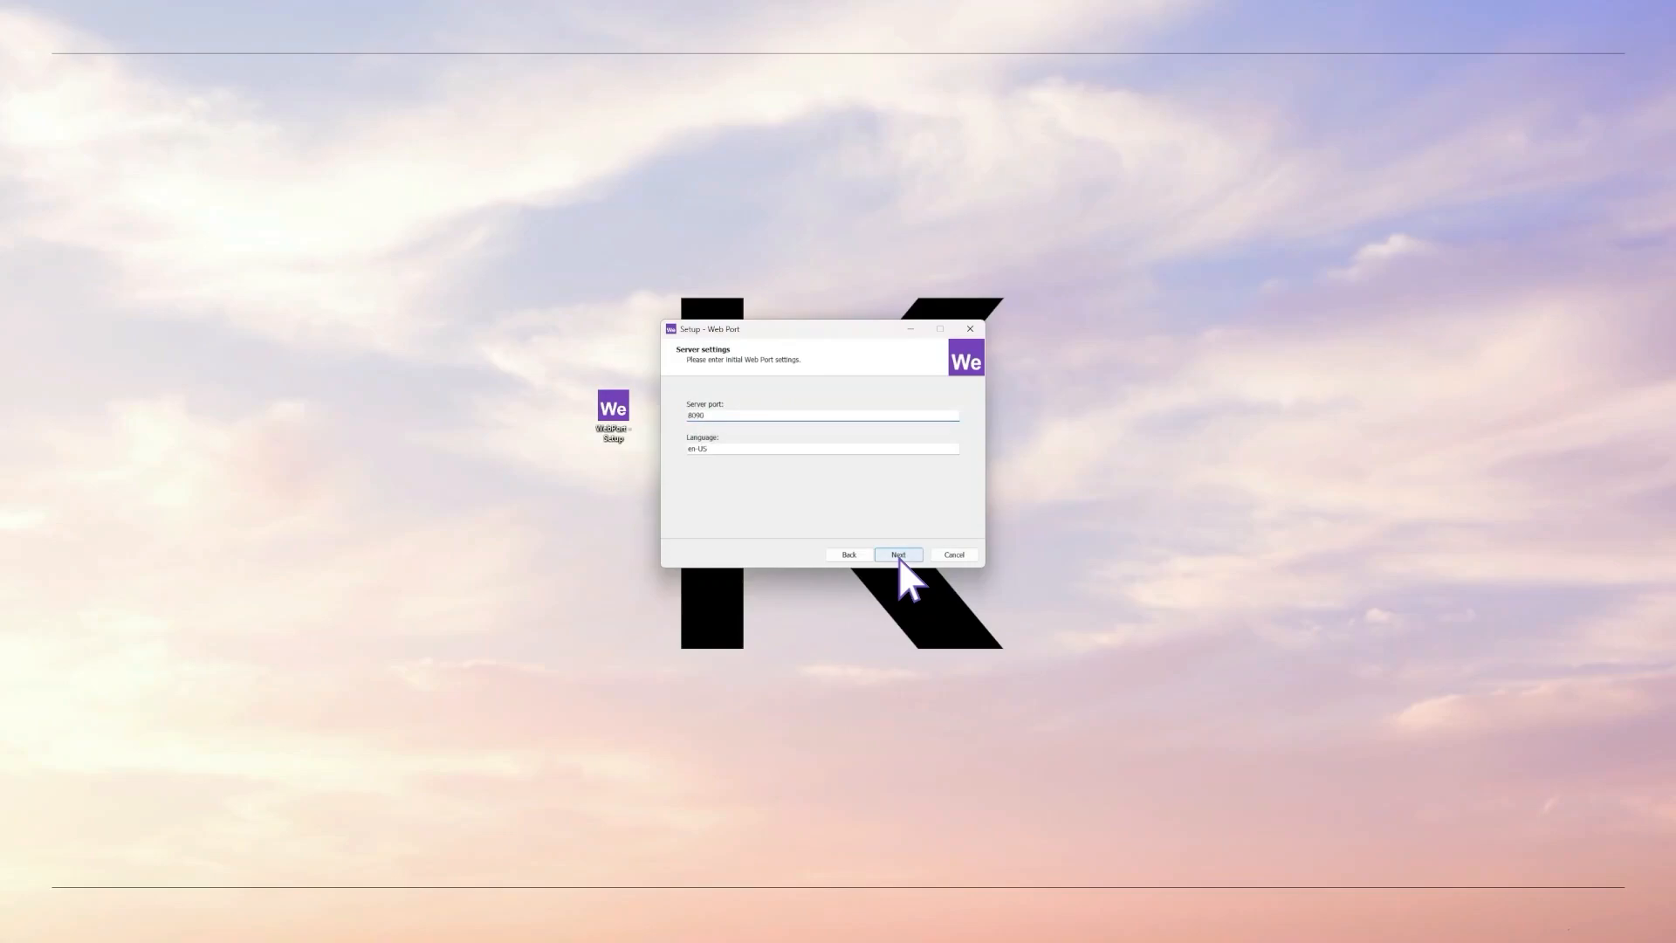
left_click(900, 558)
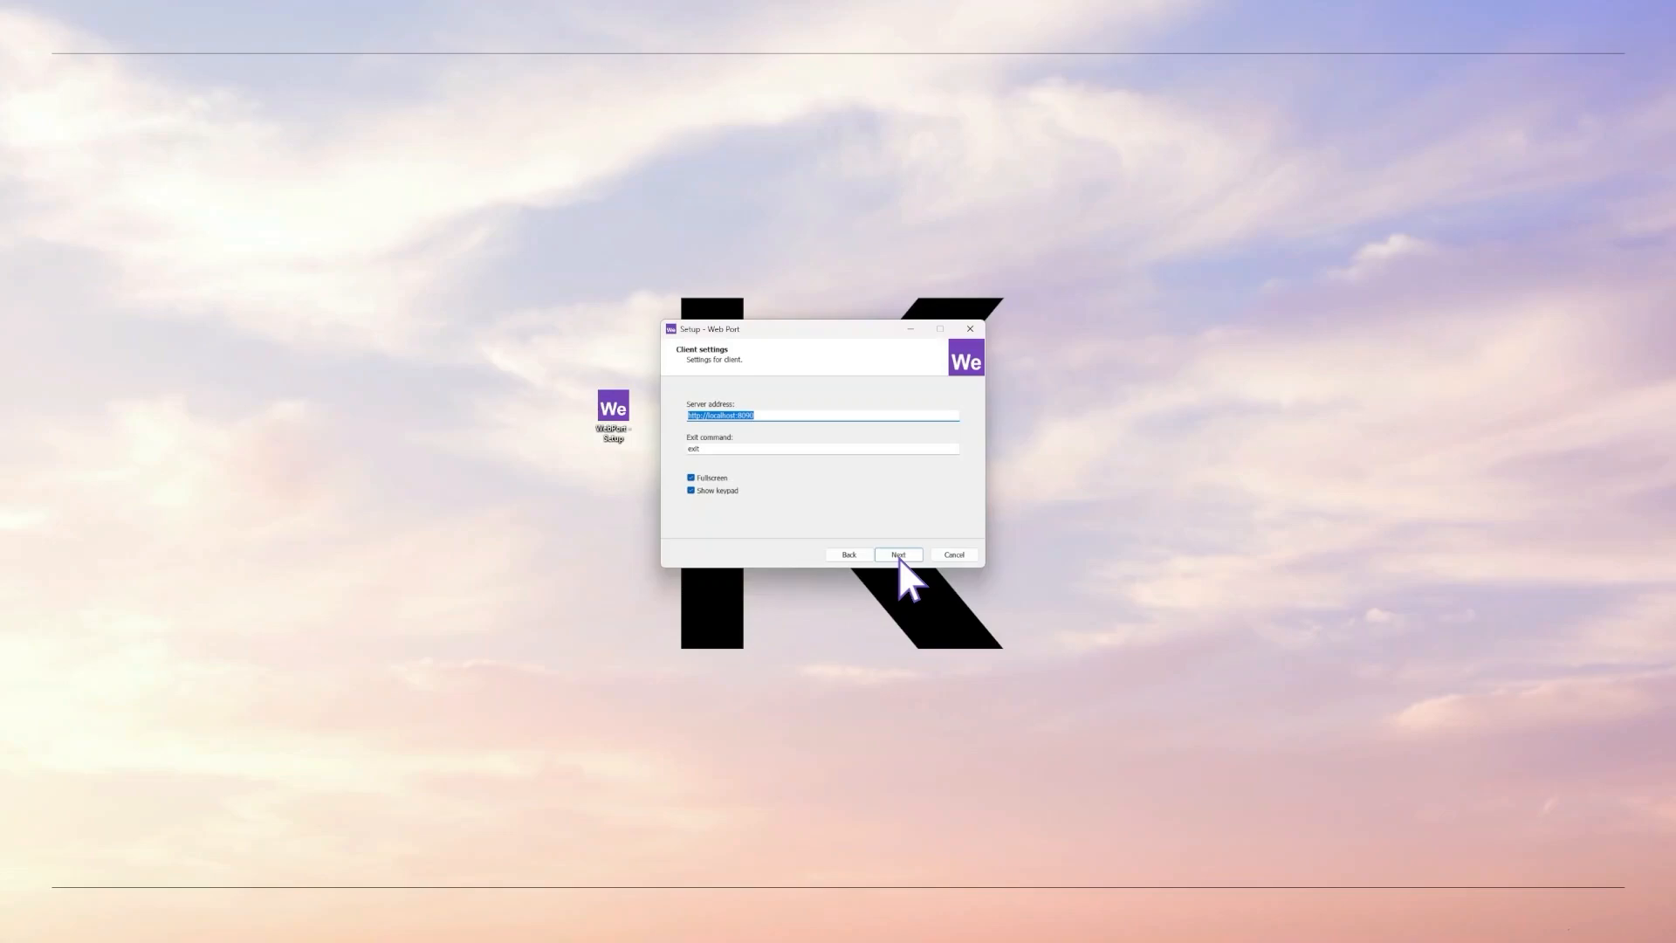
left_click(898, 555)
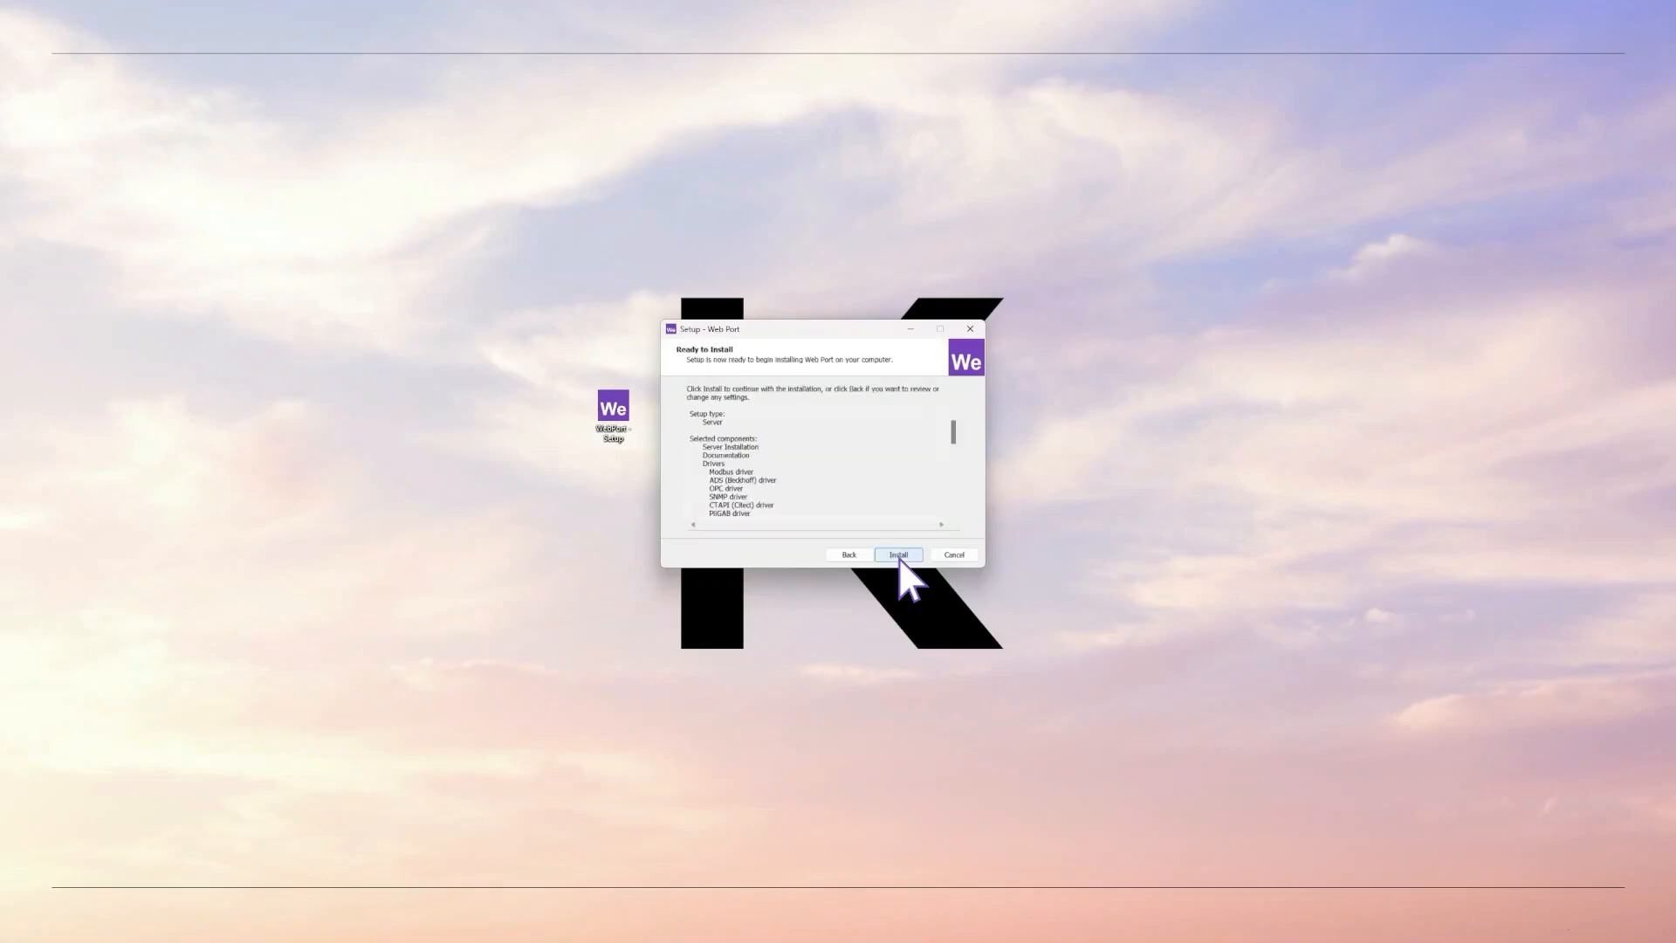
- Run the Web Port installation and finish the wizard once setup completes
left_click(899, 555)
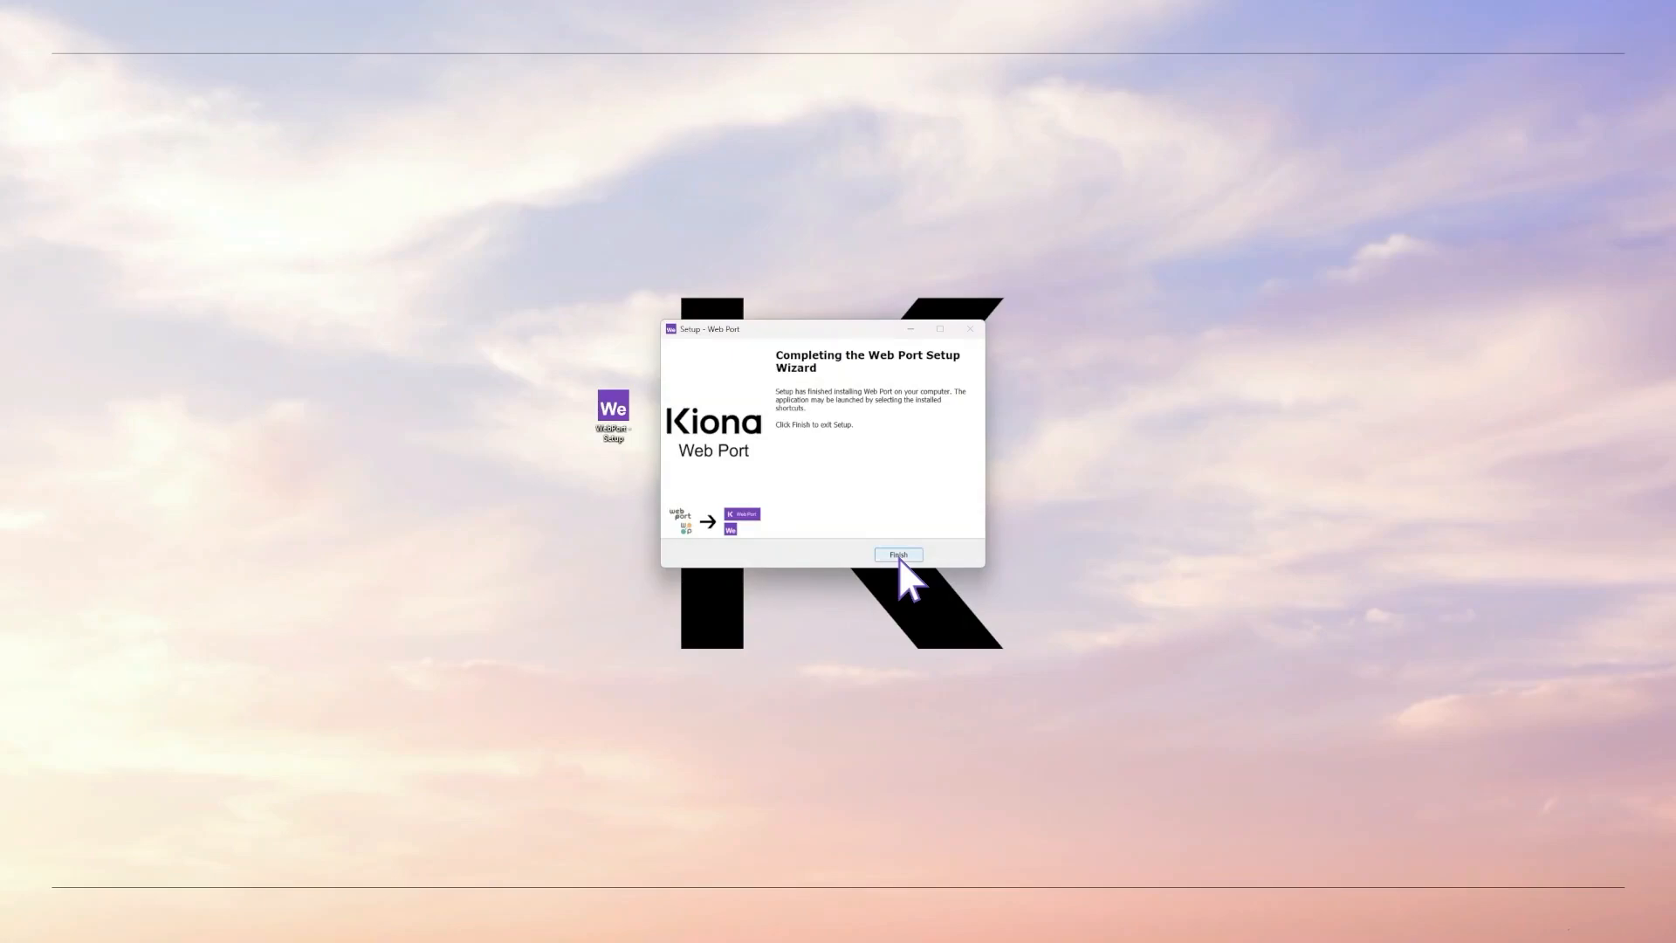
left_click(899, 555)
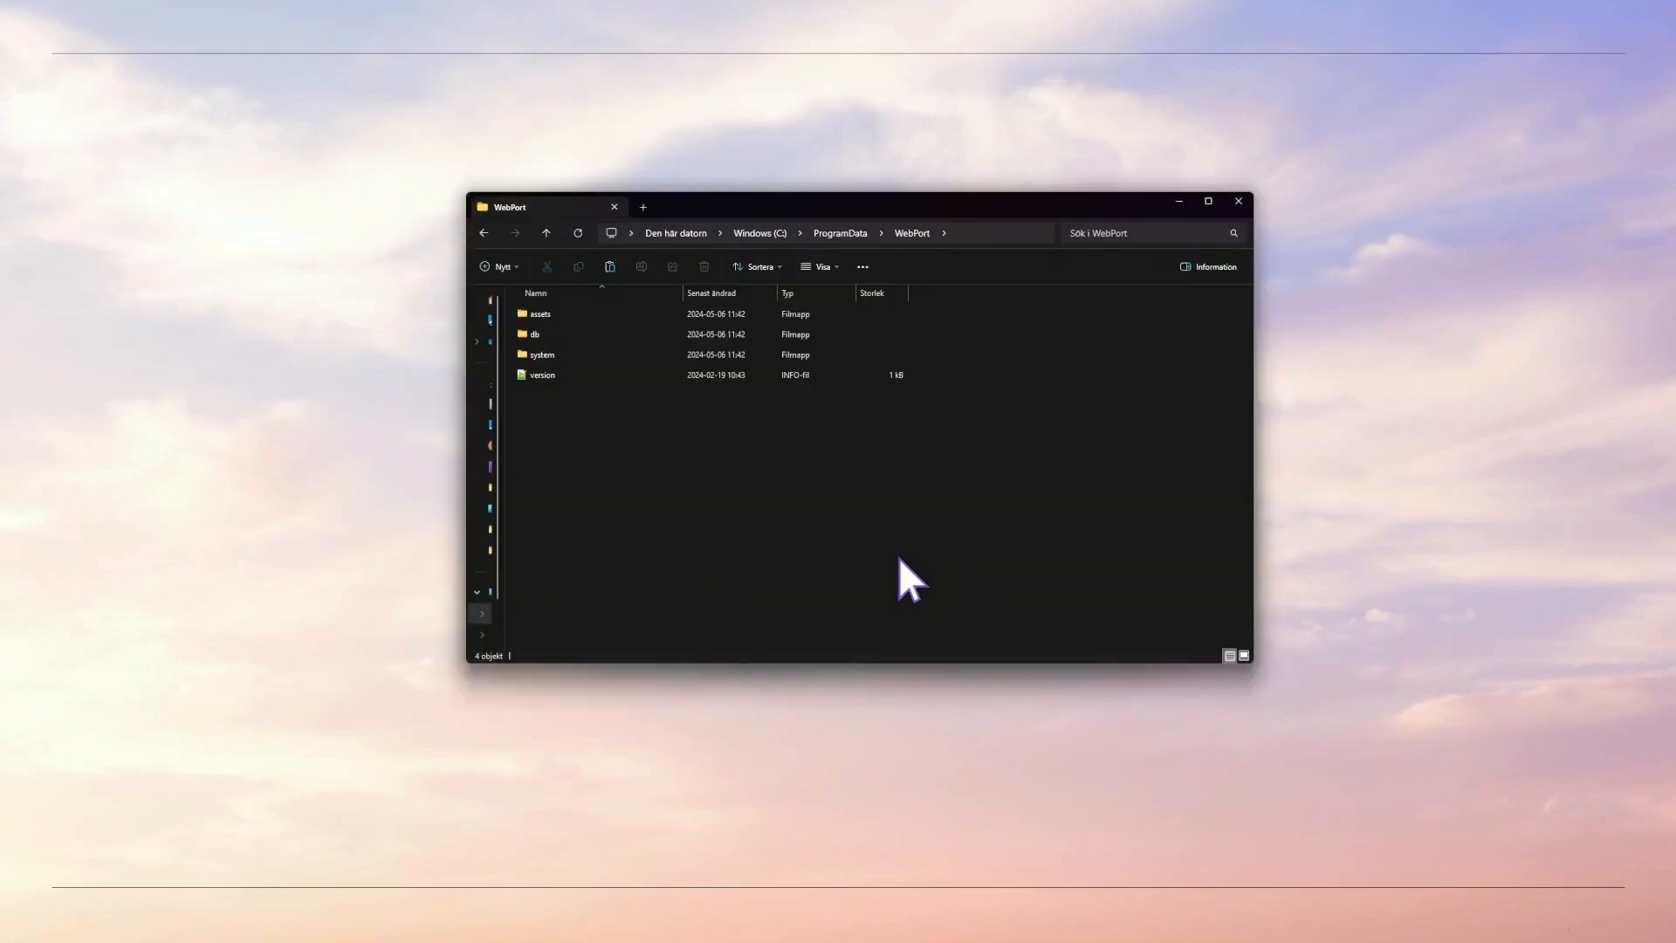
- Create a new folder named 'Education Project' inside ProgramData\WebPort
left_click(554, 316)
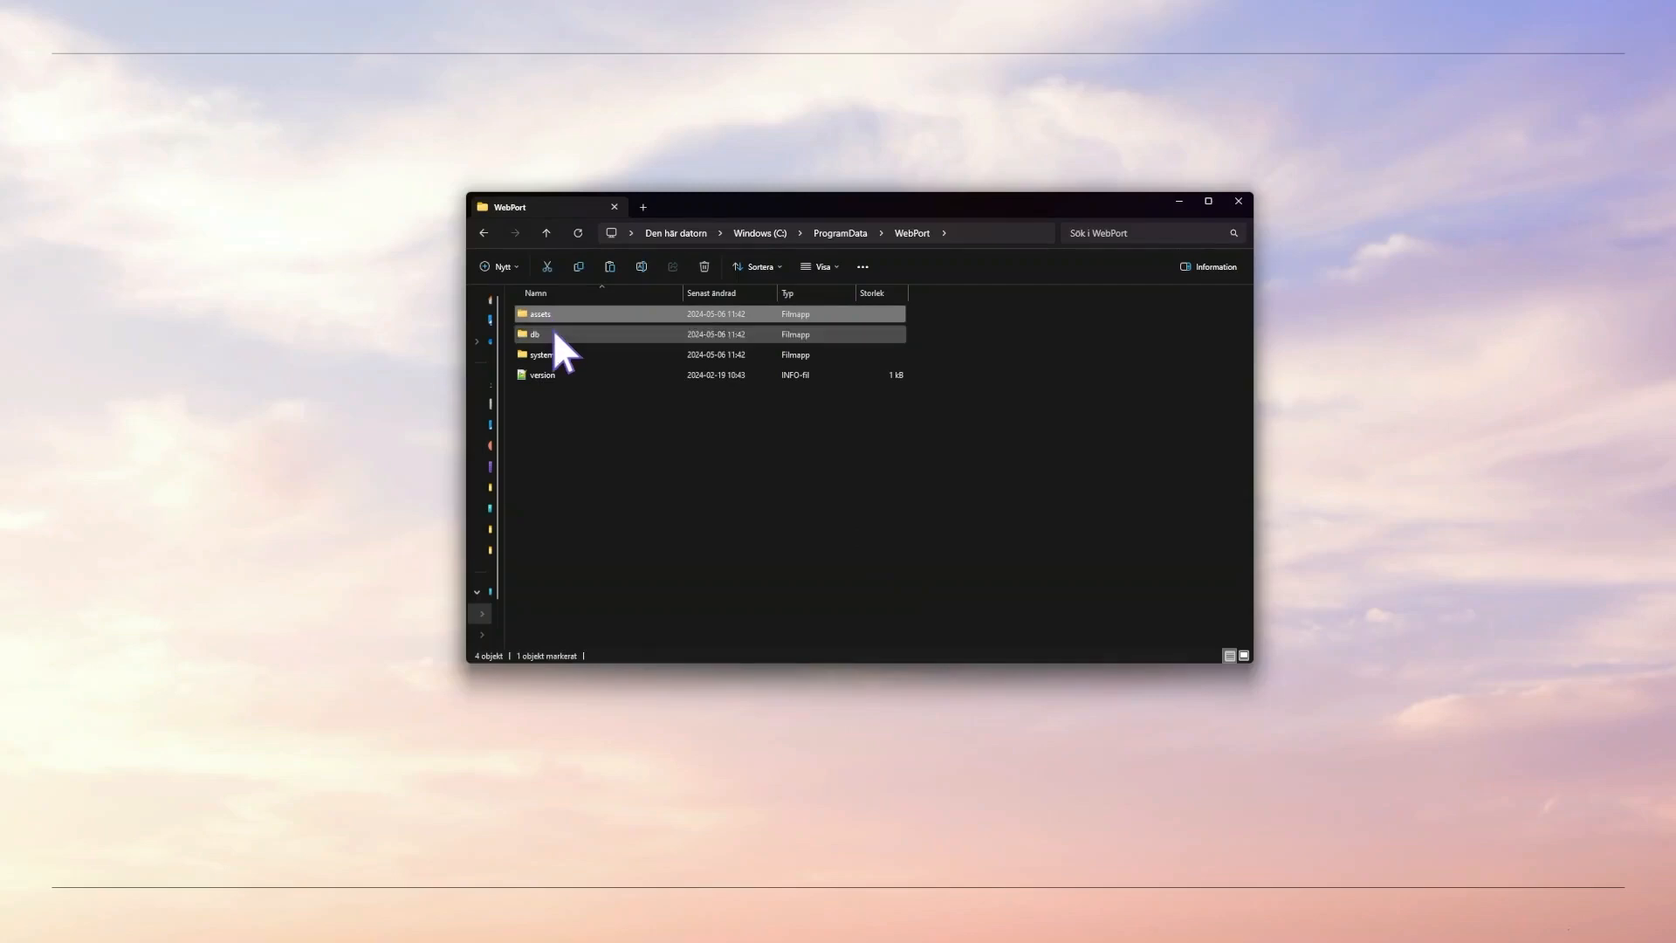
left_click(554, 333)
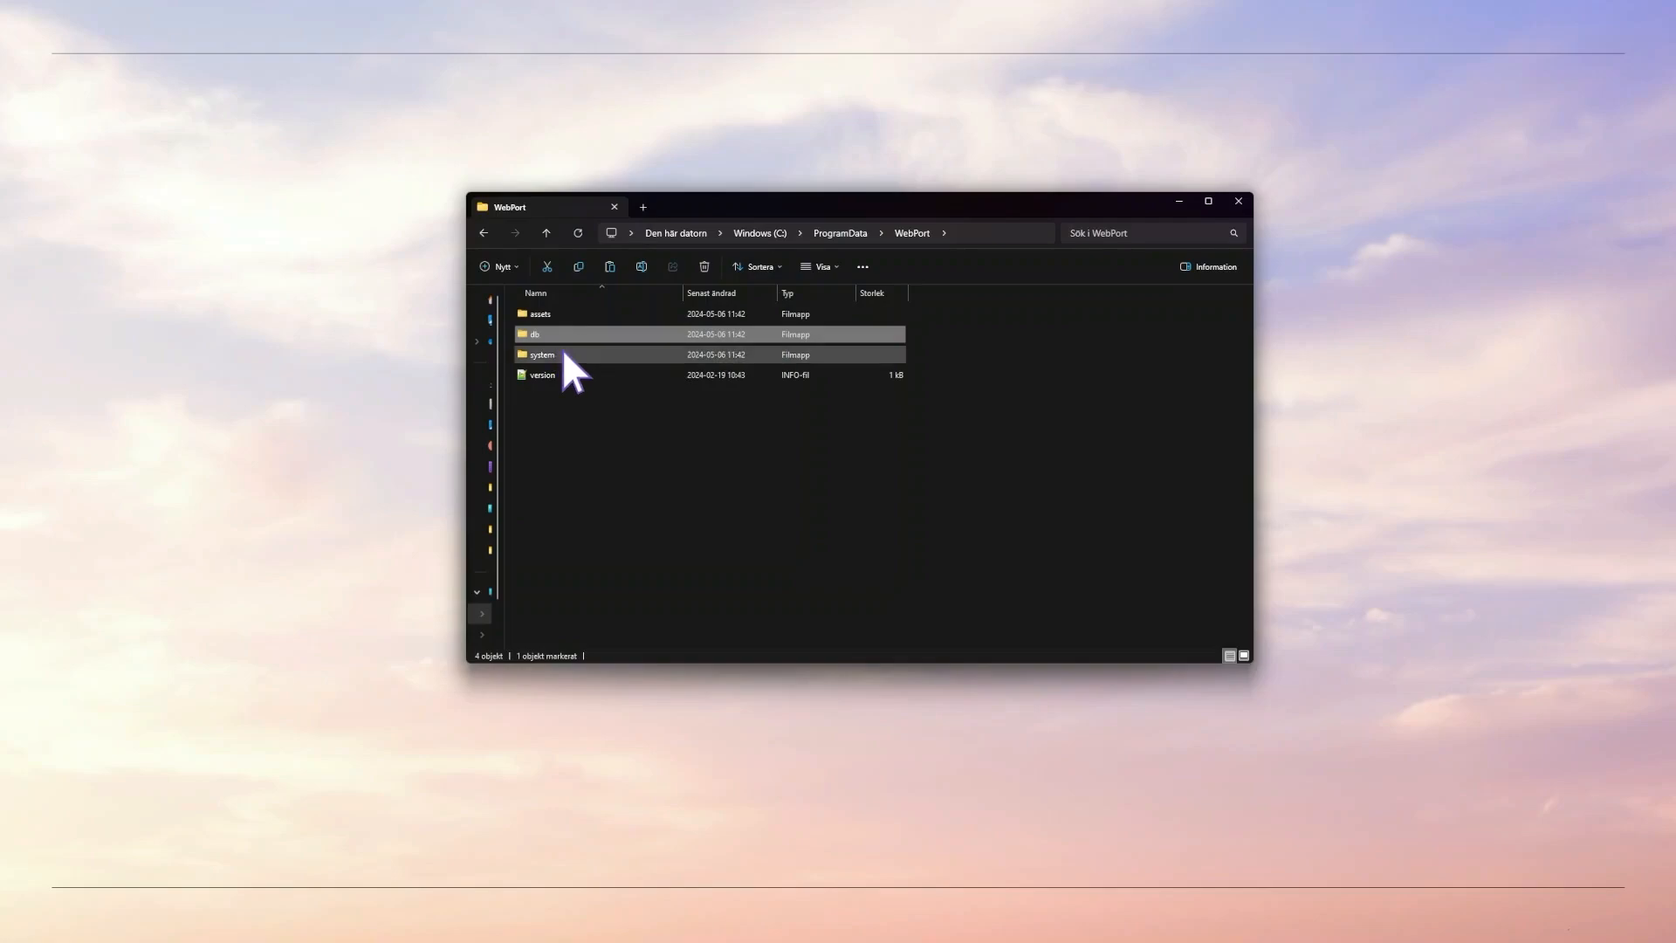
left_click(563, 353)
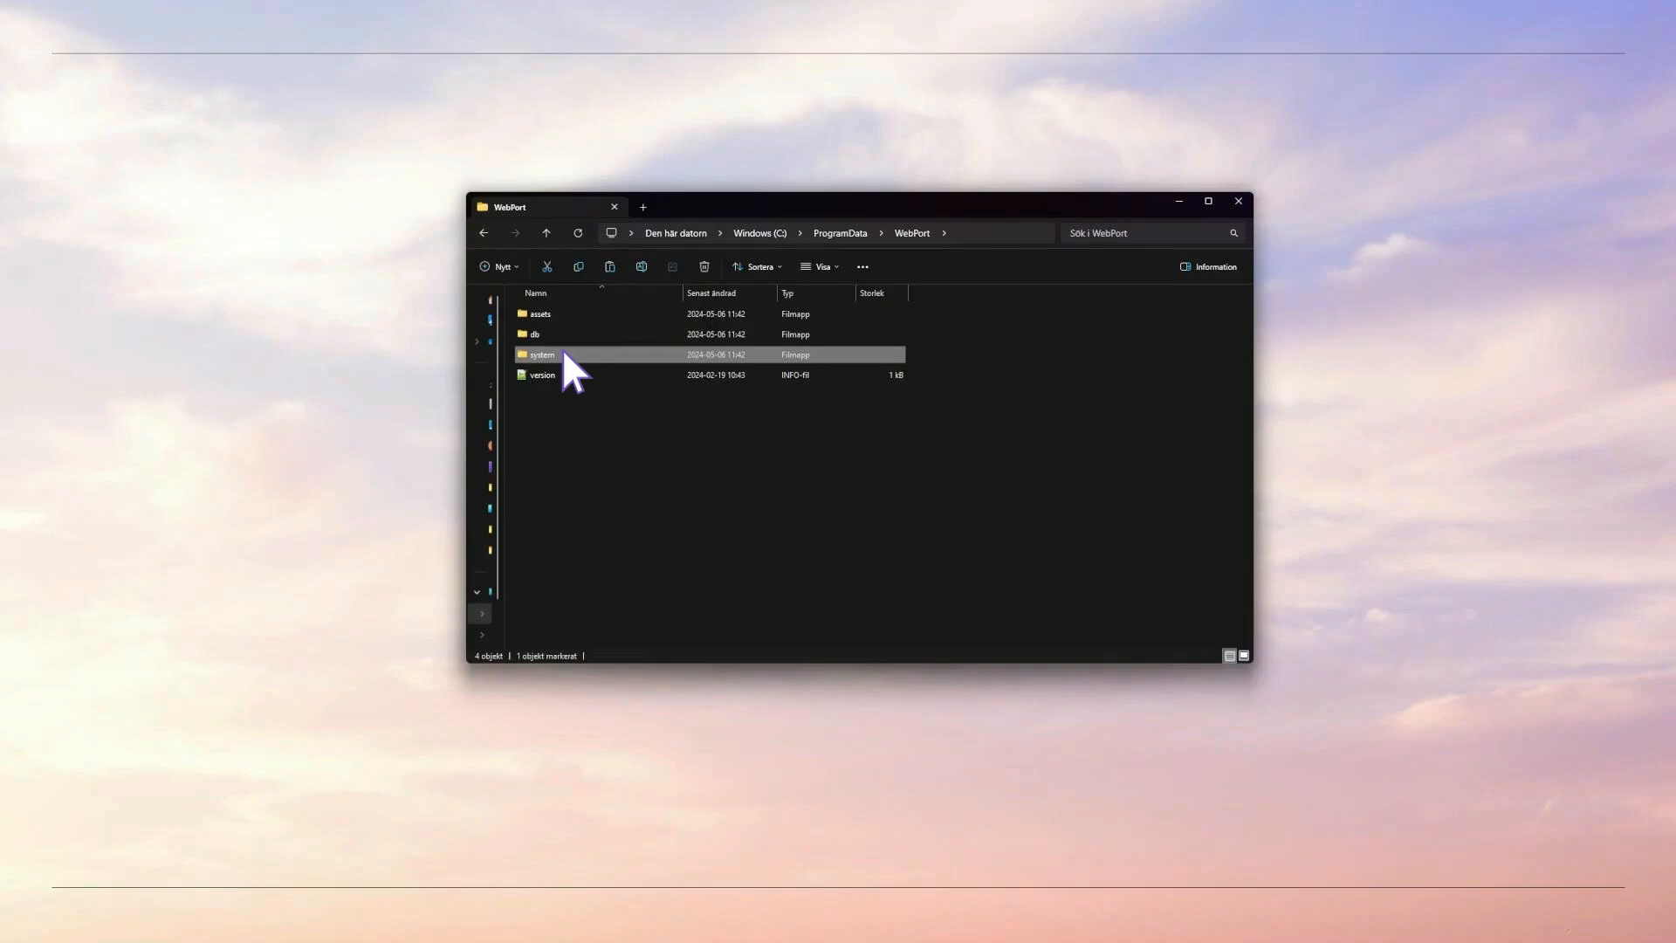
left_click(621, 438)
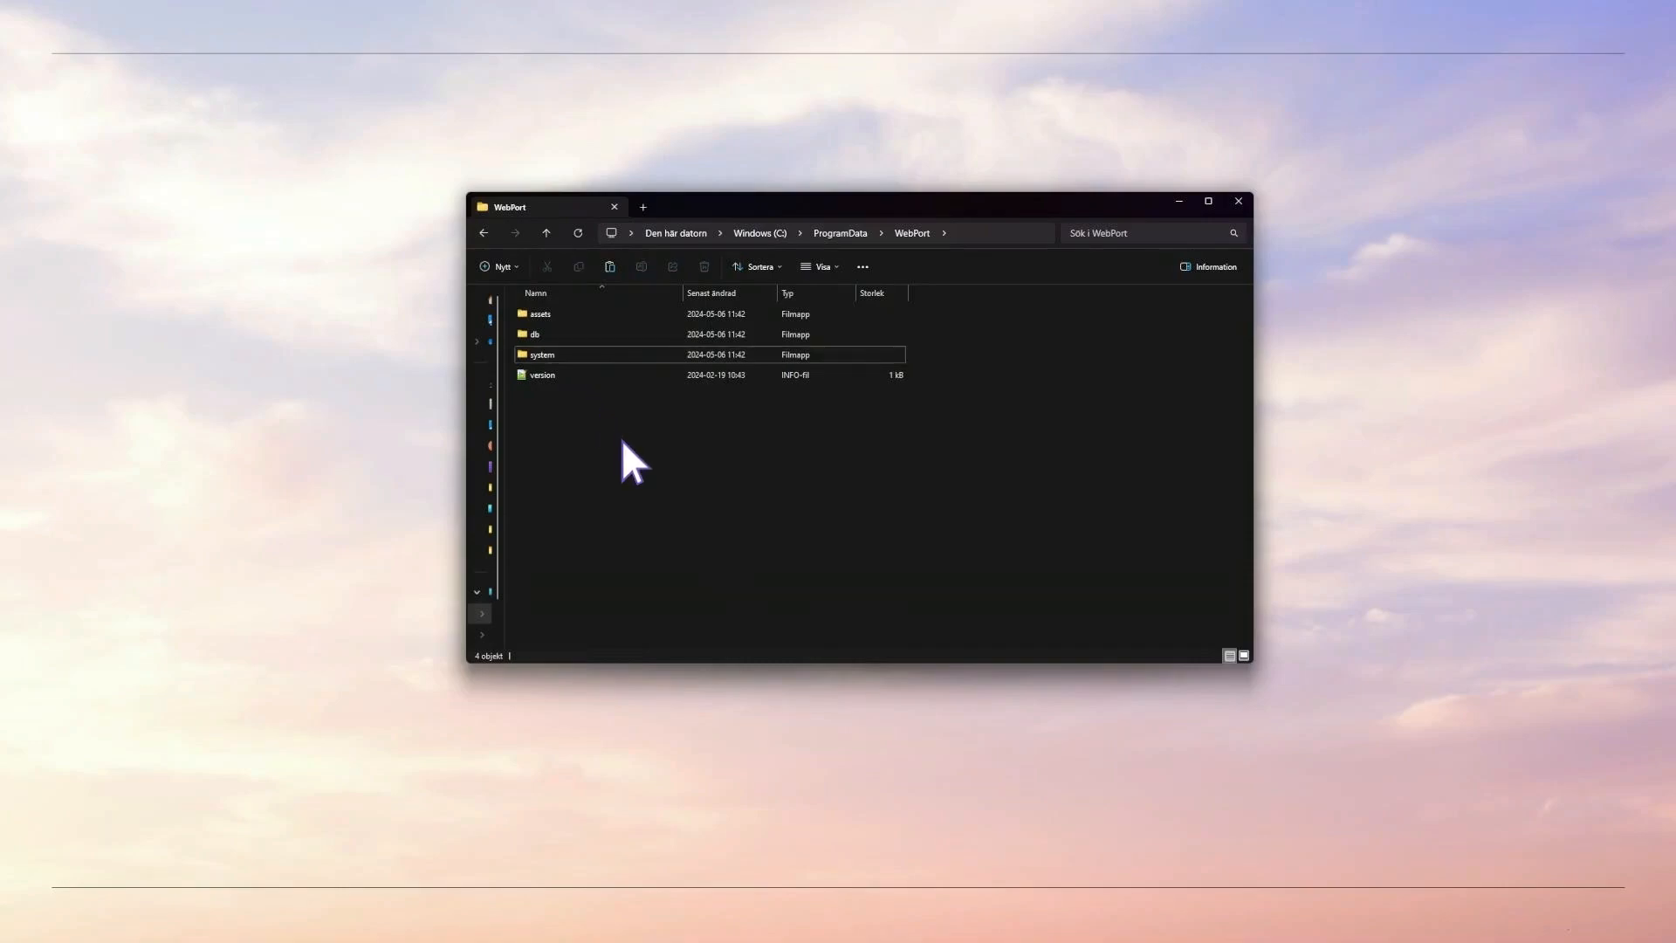
left_click(503, 267)
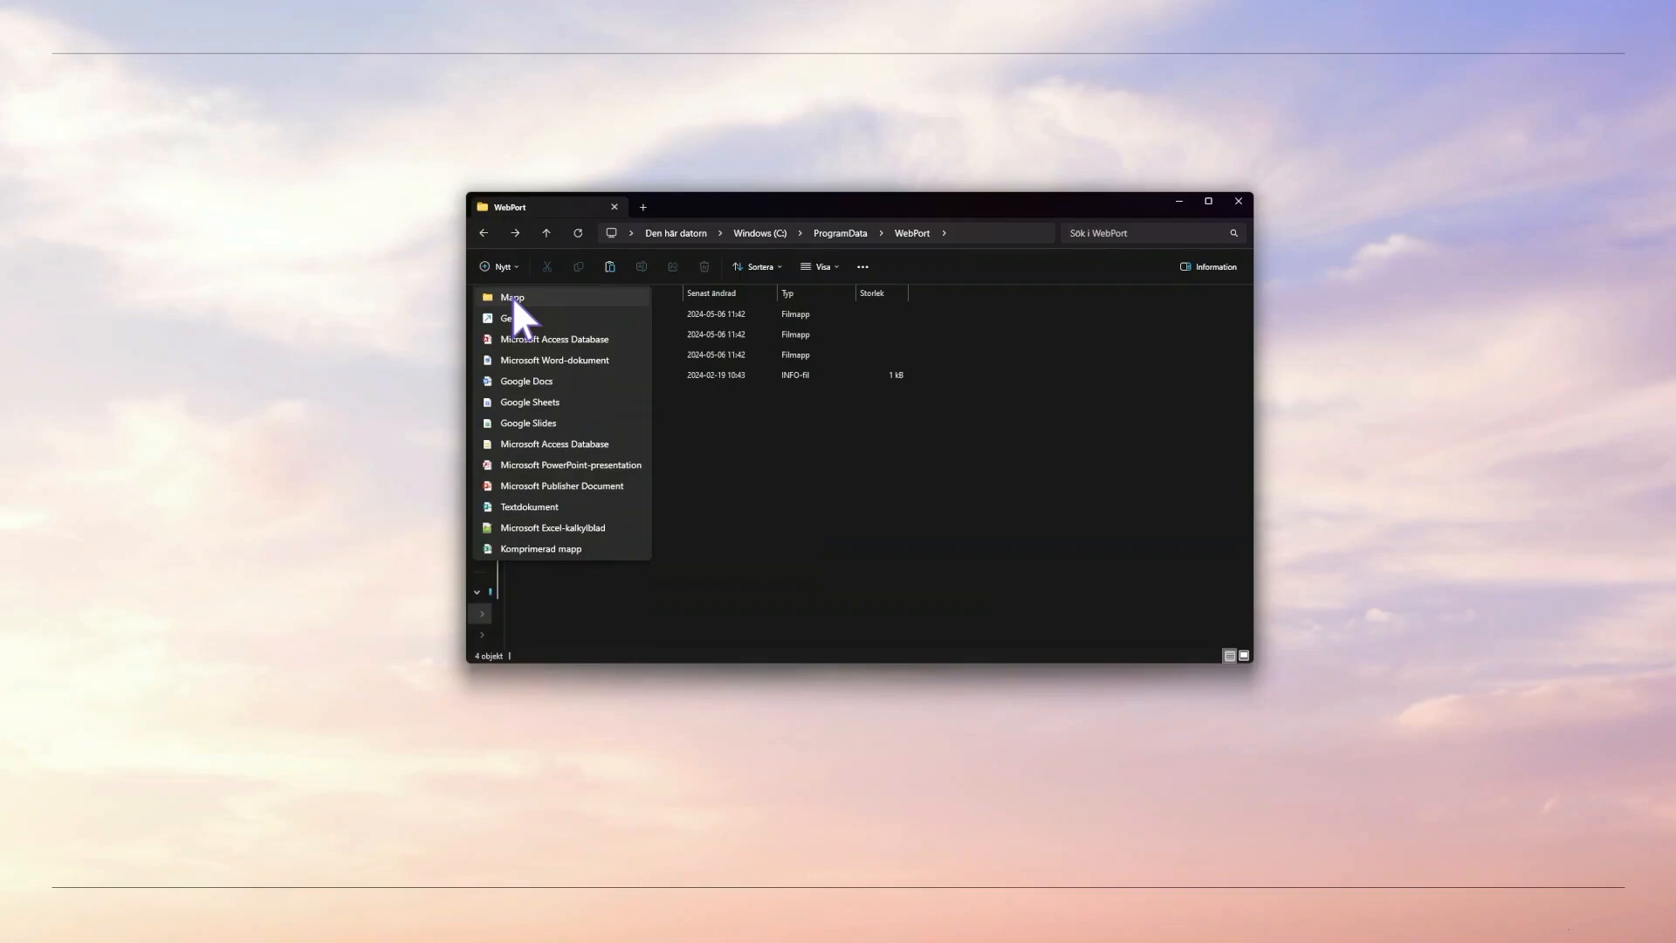
left_click(511, 296)
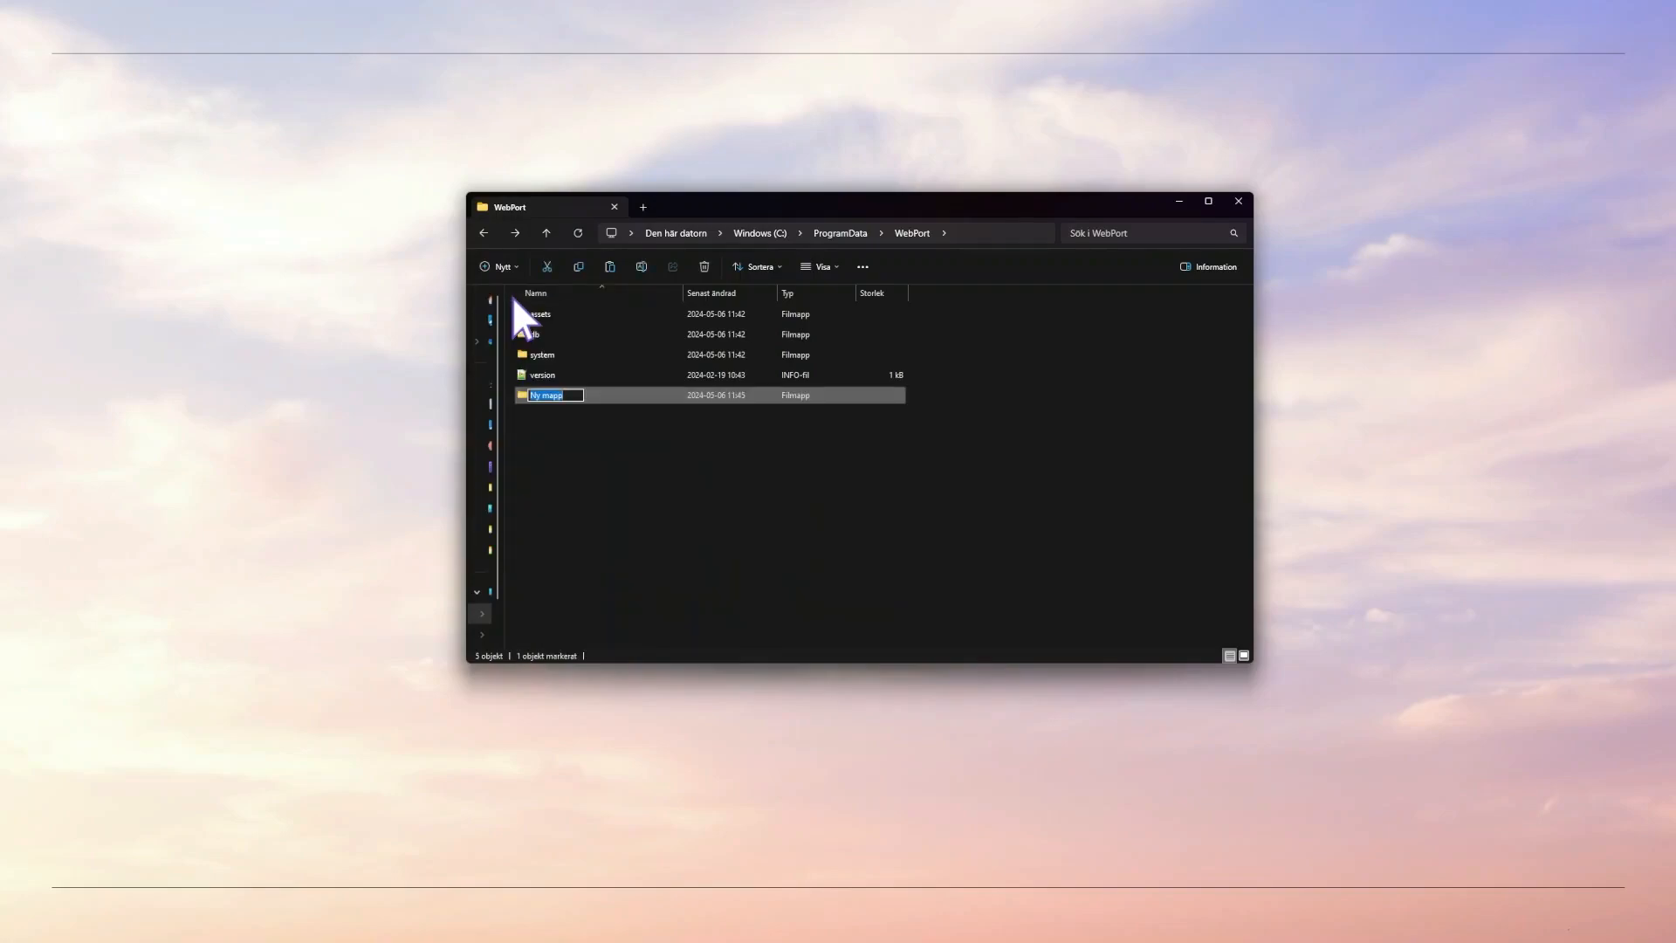
type("Education Project")
key("Return")
- Copy the assets, db and system folders into the Education Project folder
left_click(534, 311)
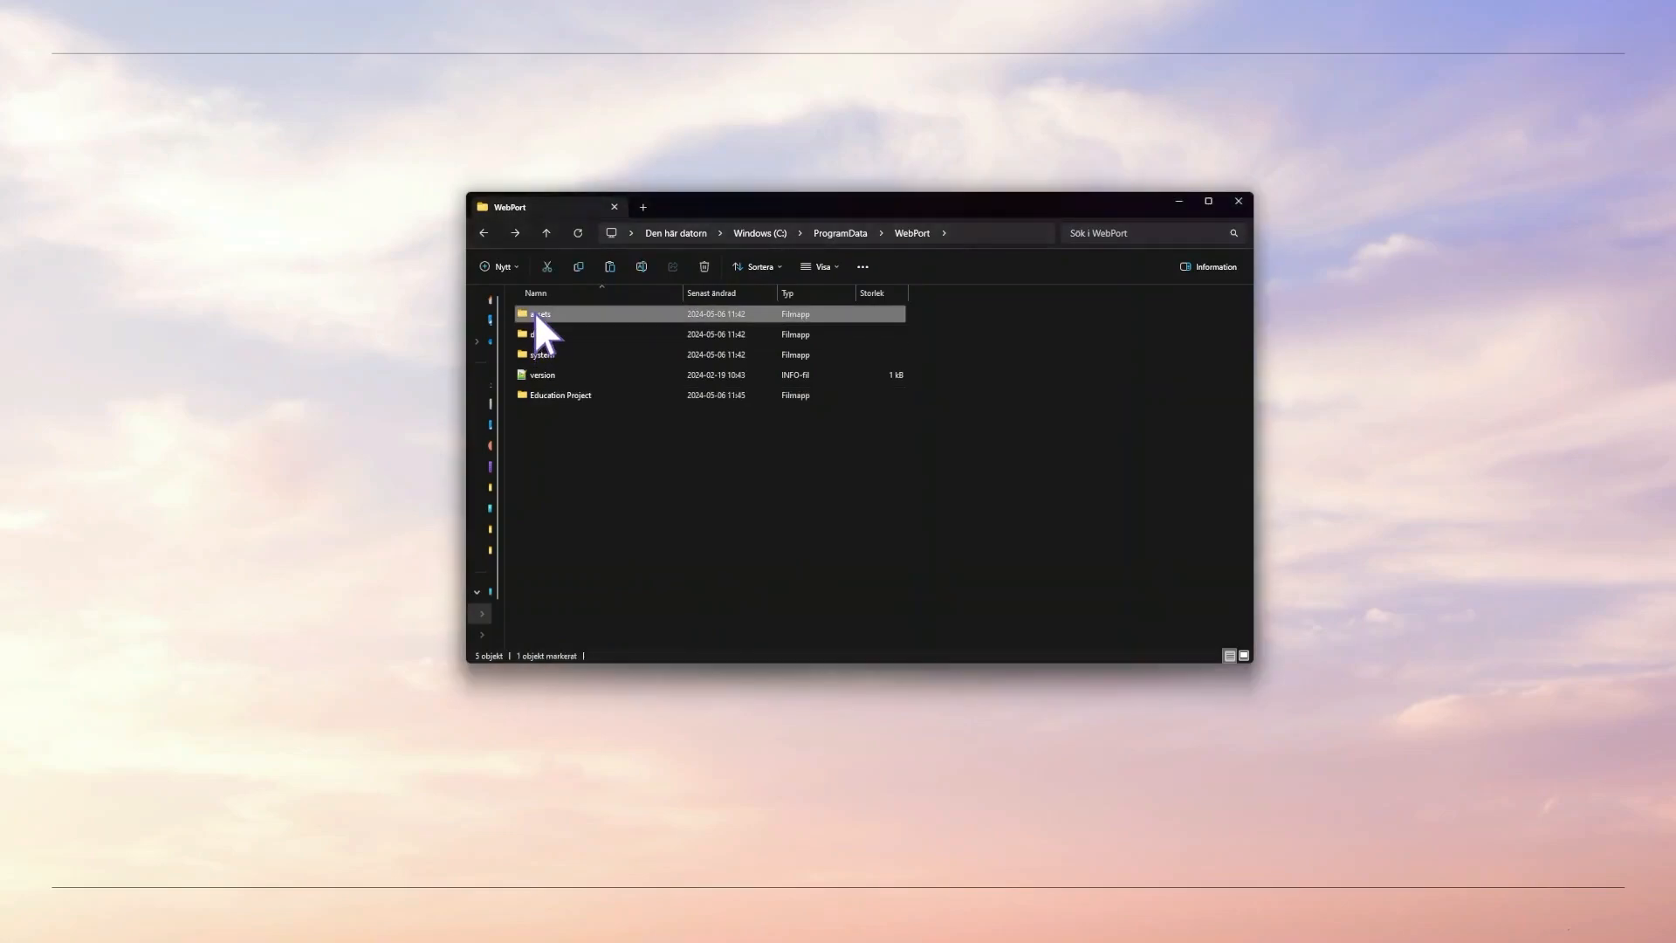
left_click(542, 332, "ctrl")
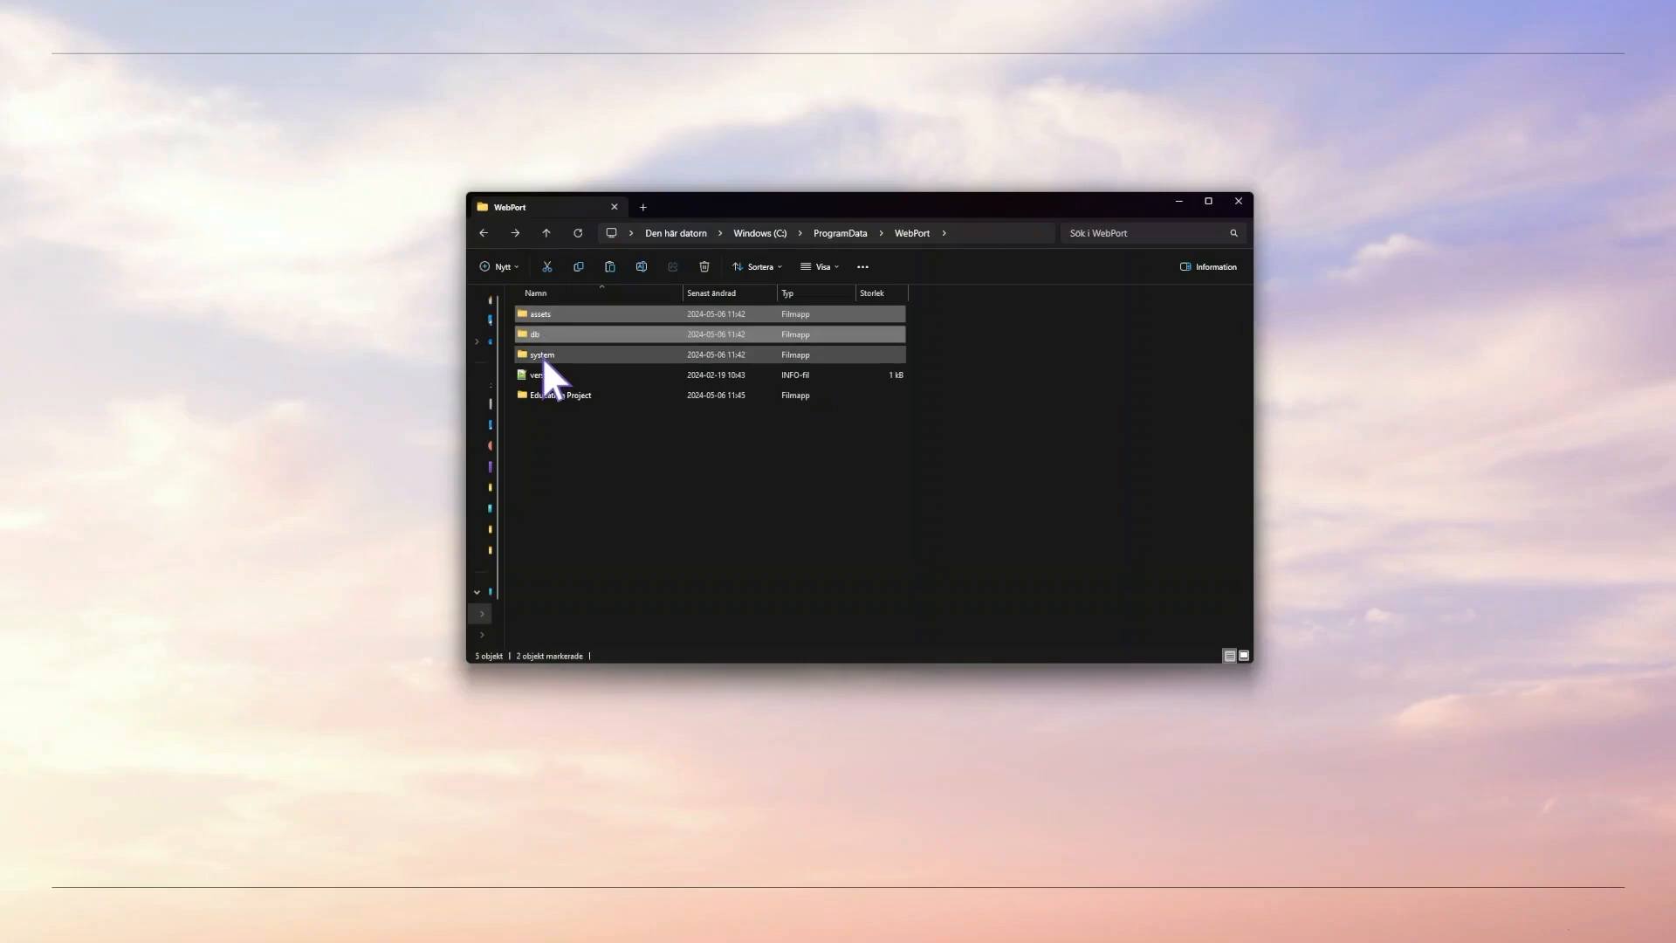
left_click(542, 356, "ctrl")
right_click(542, 356)
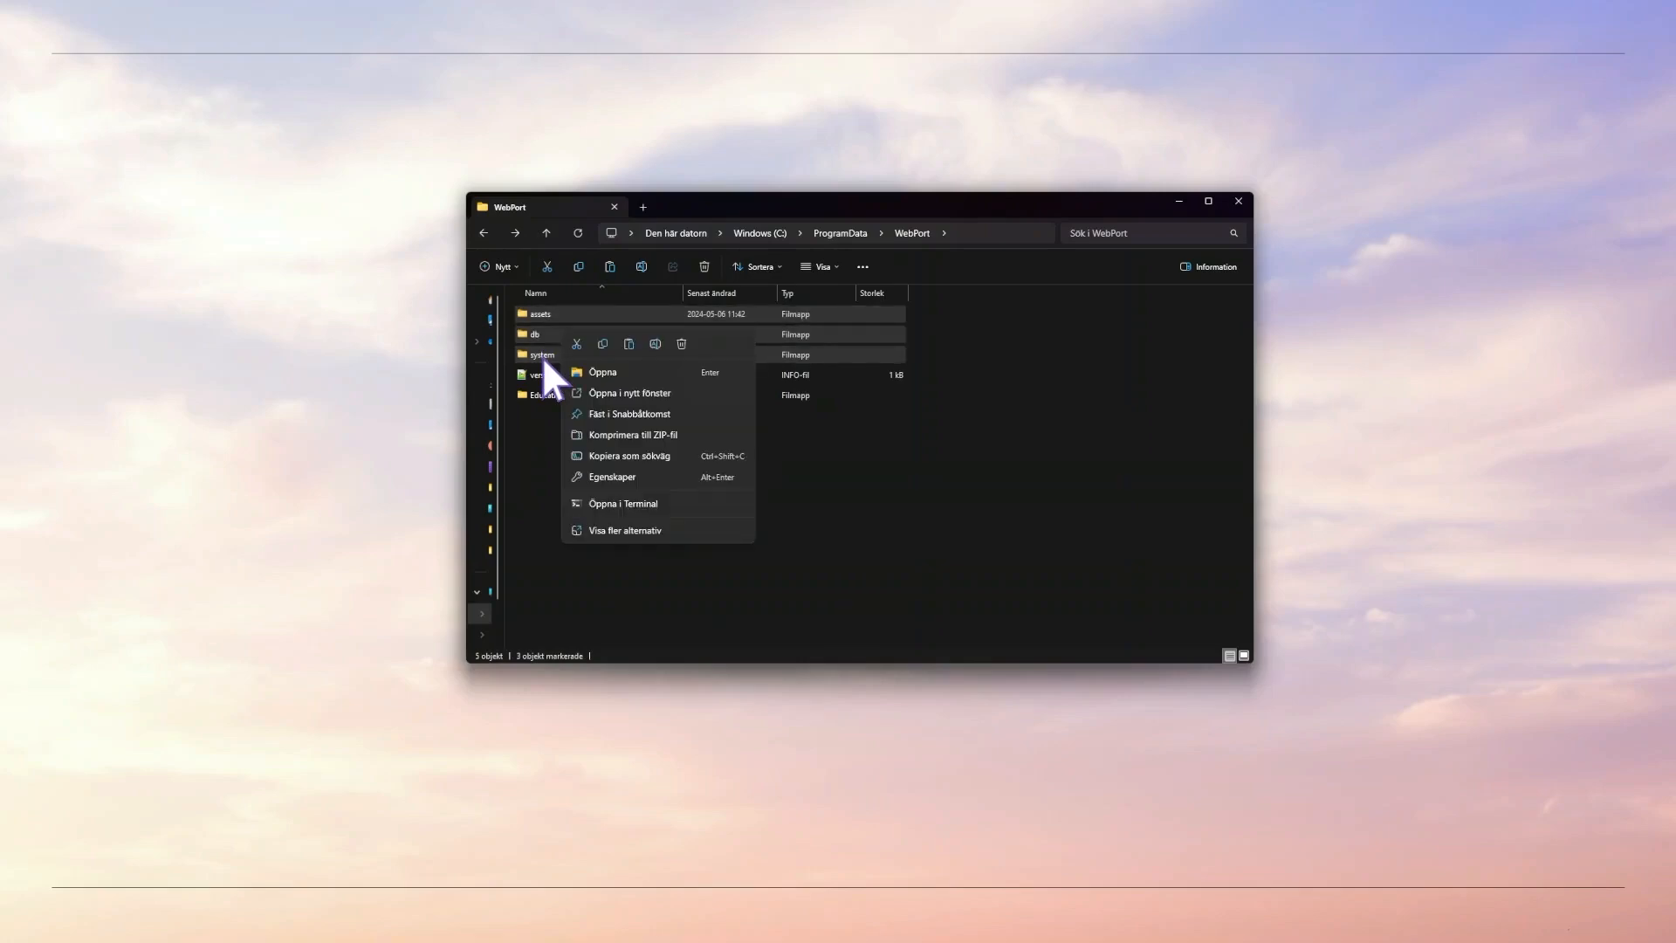
left_click(602, 343)
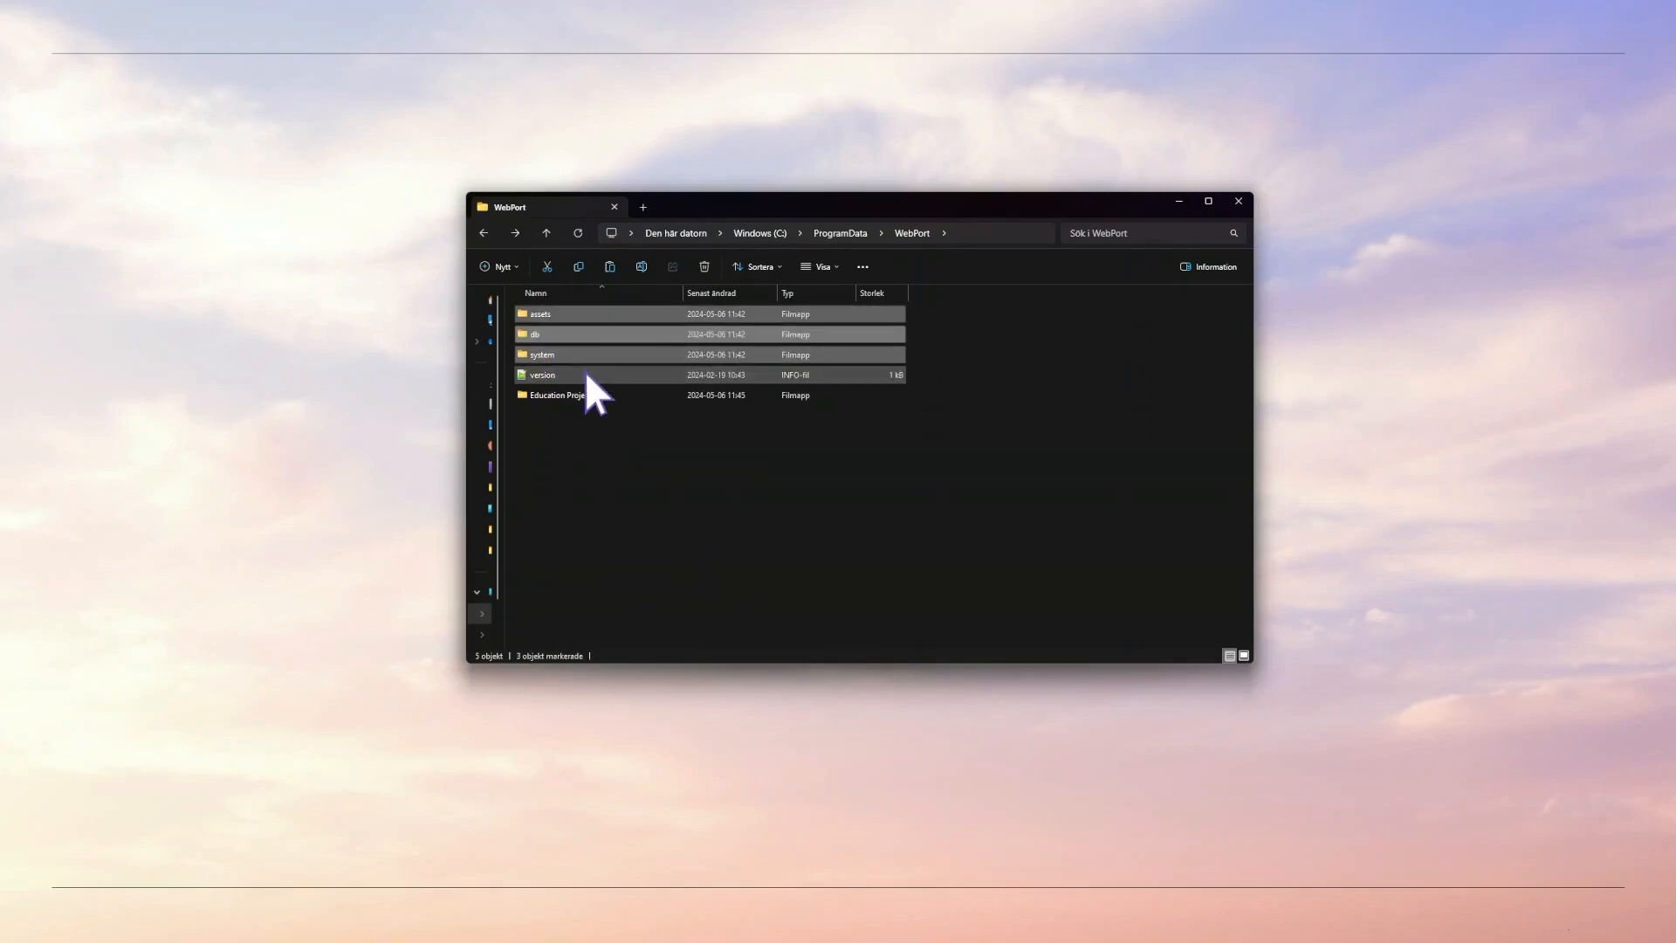
double_click(583, 394)
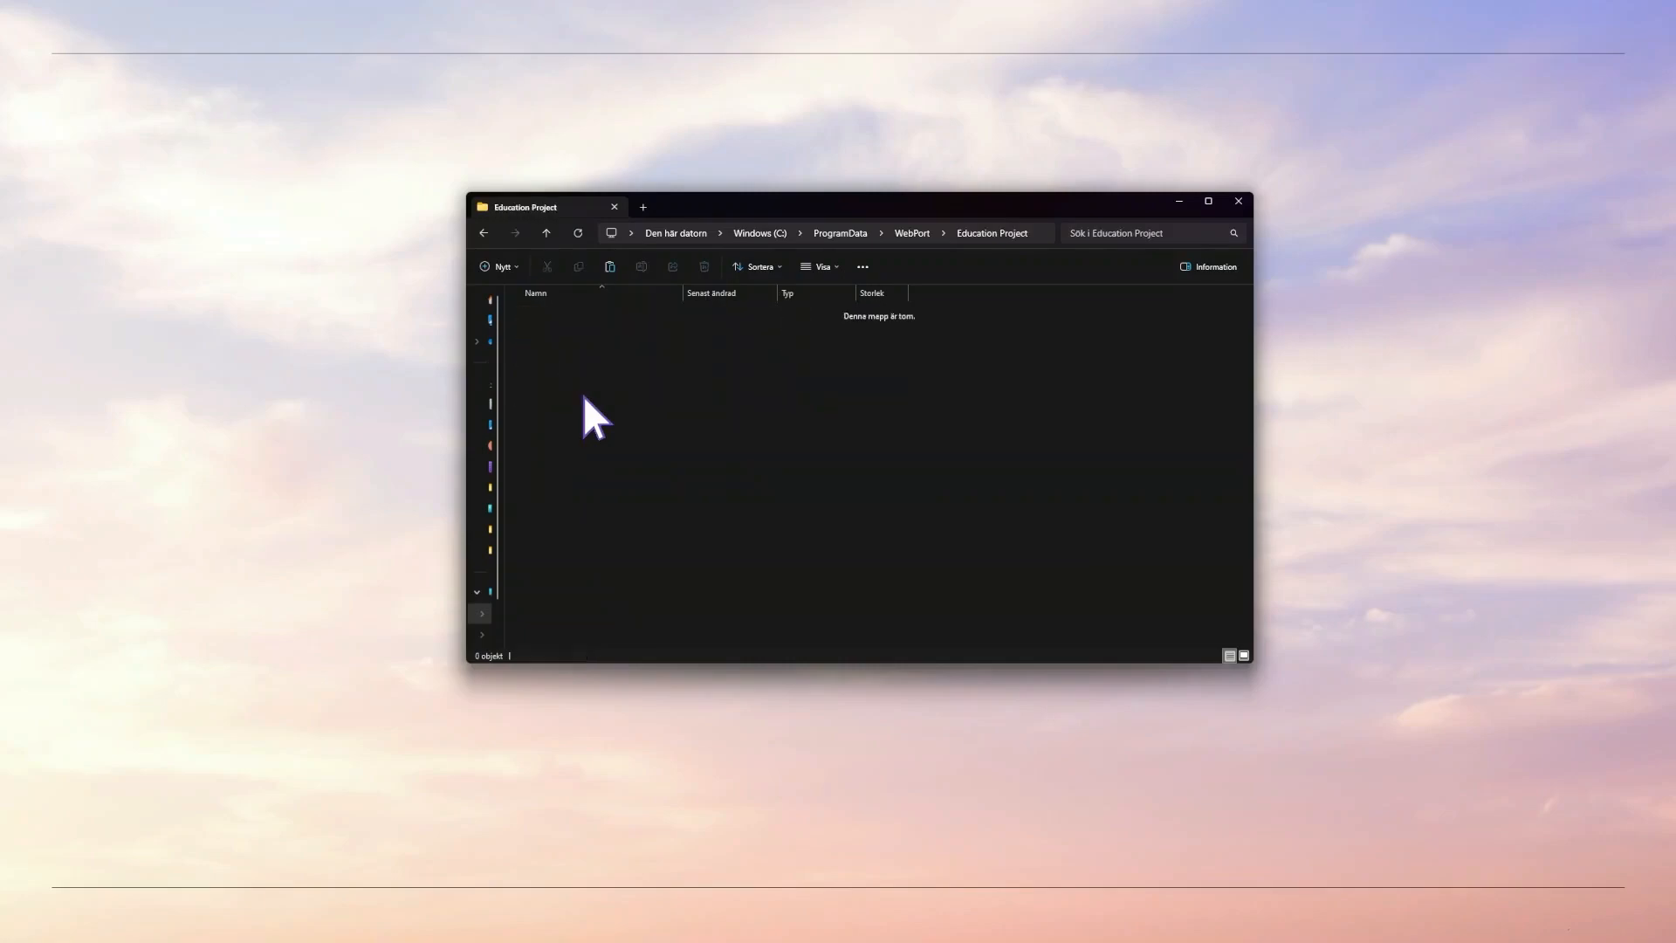
right_click(583, 395)
left_click(628, 379)
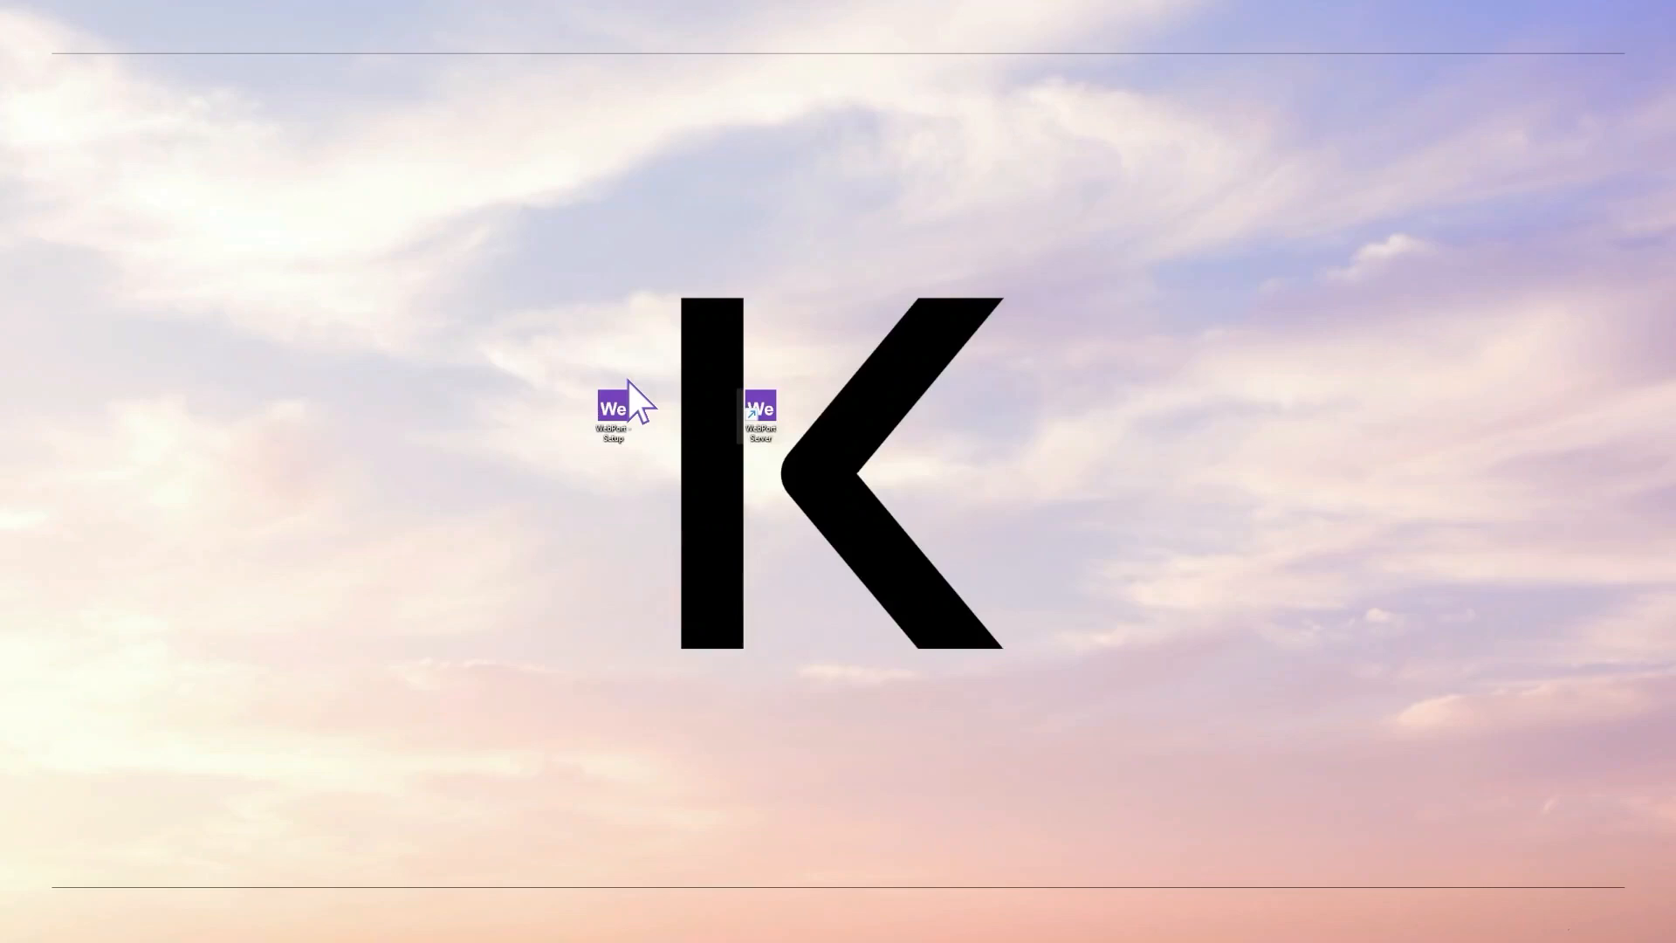
- Launch Web Port Server as administrator and select Education Project as the running project
right_click(759, 407)
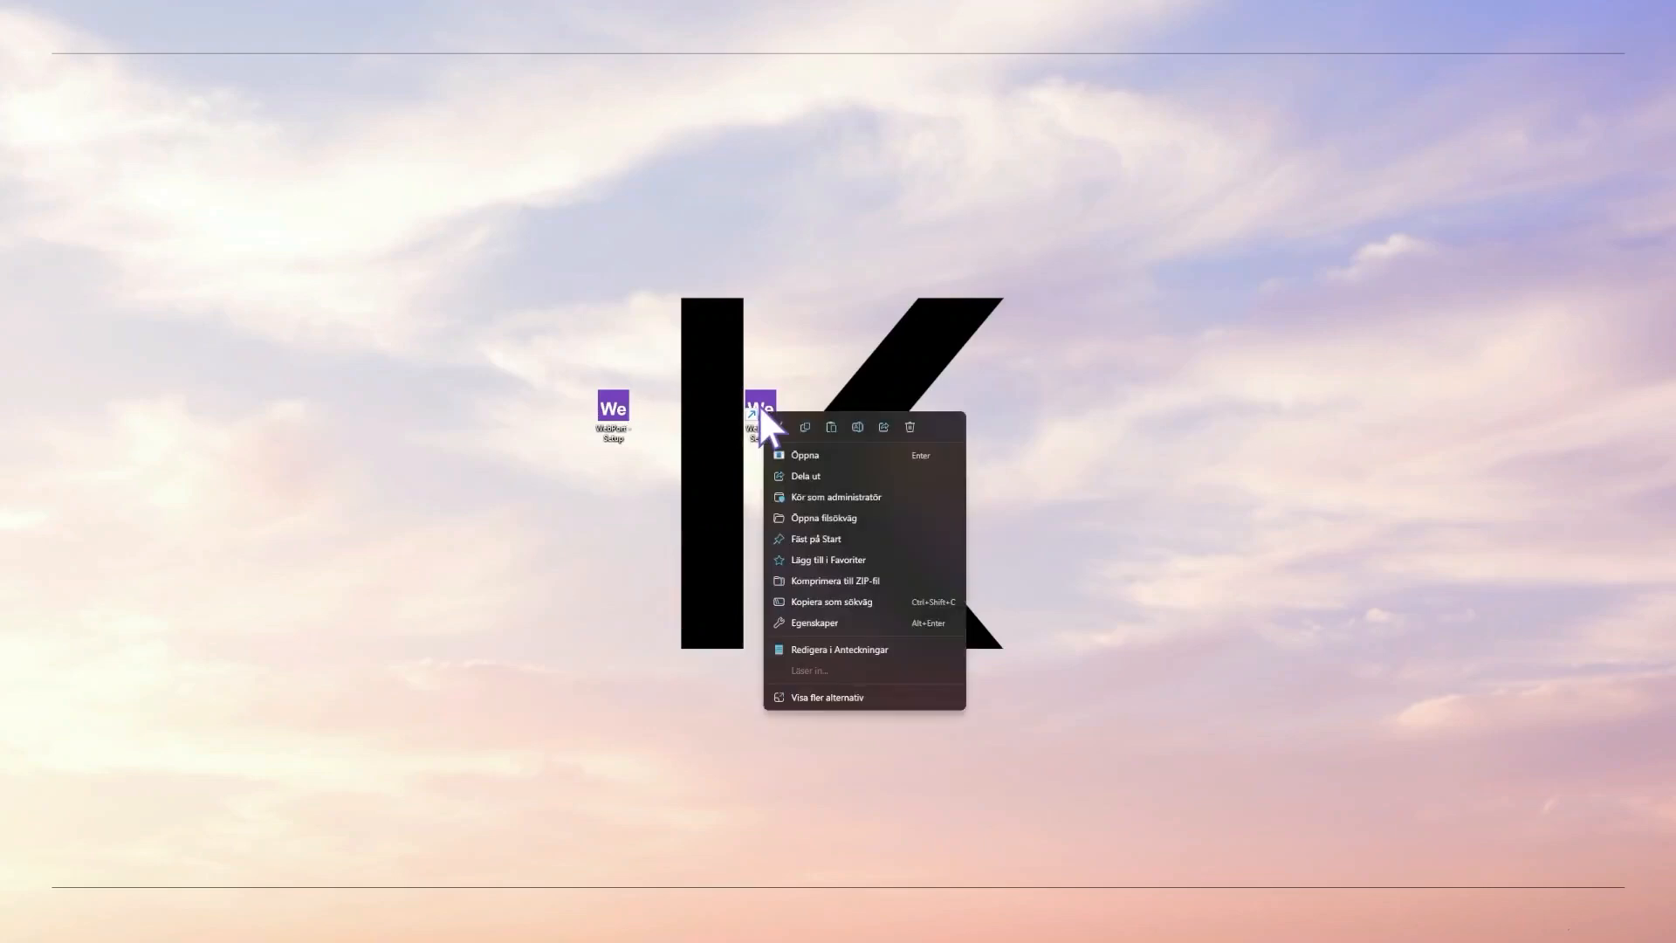
left_click(814, 494)
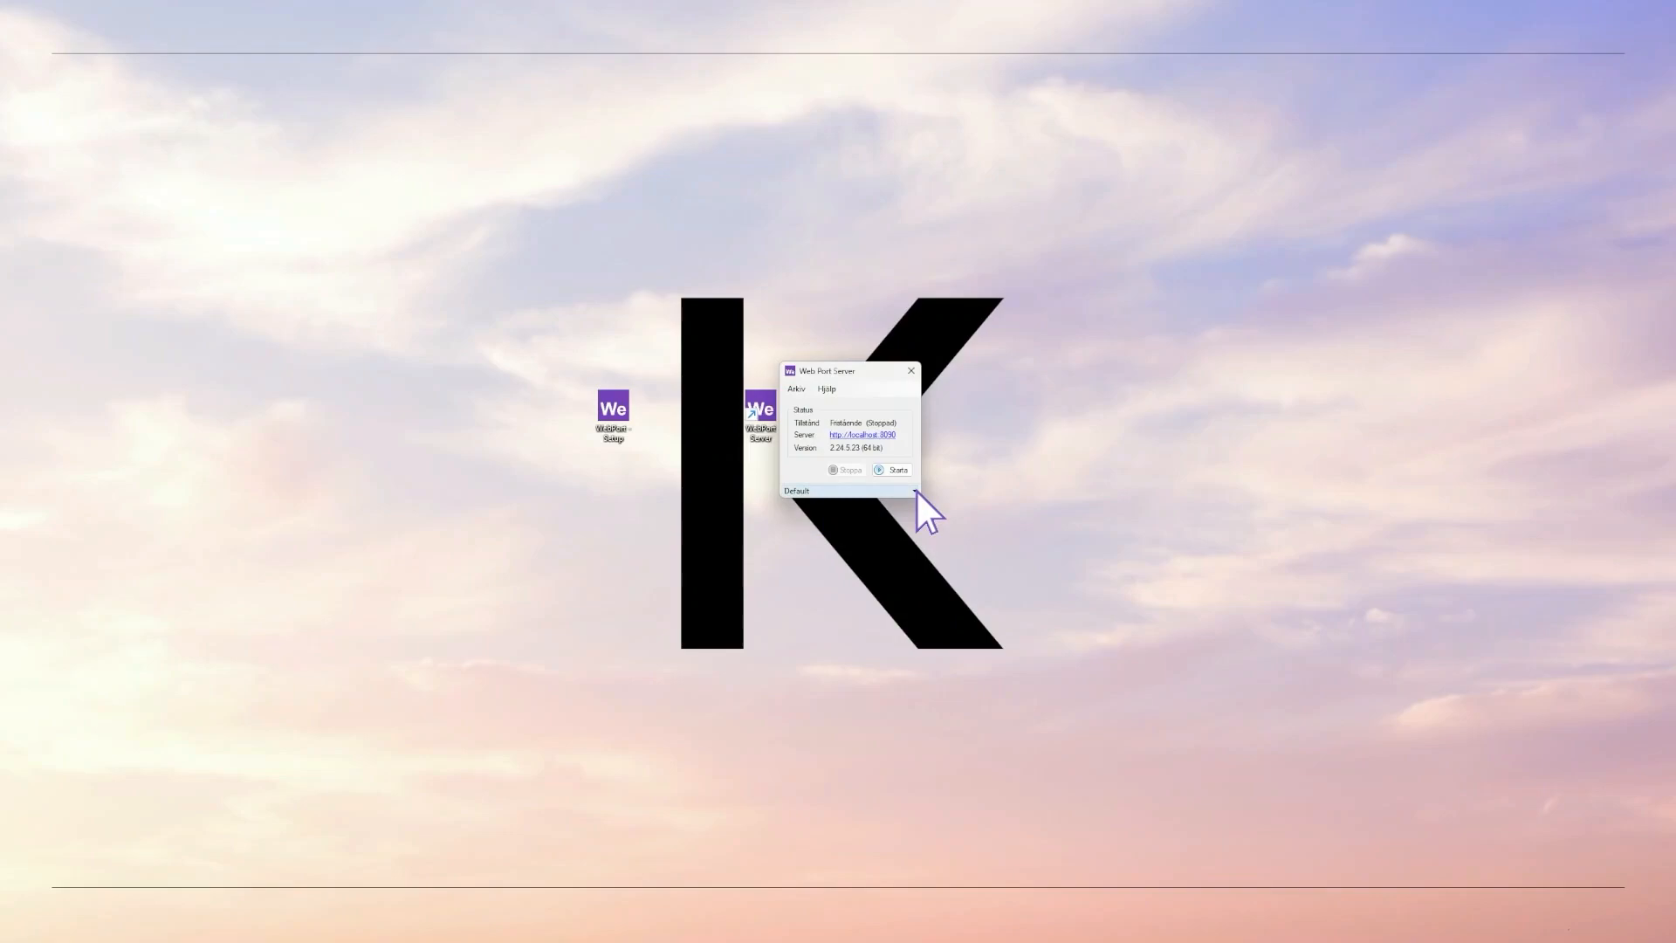
left_click(915, 491)
left_click(843, 477)
- Open localhost:8090 and sign in with the administrator user name and password
left_click(863, 435)
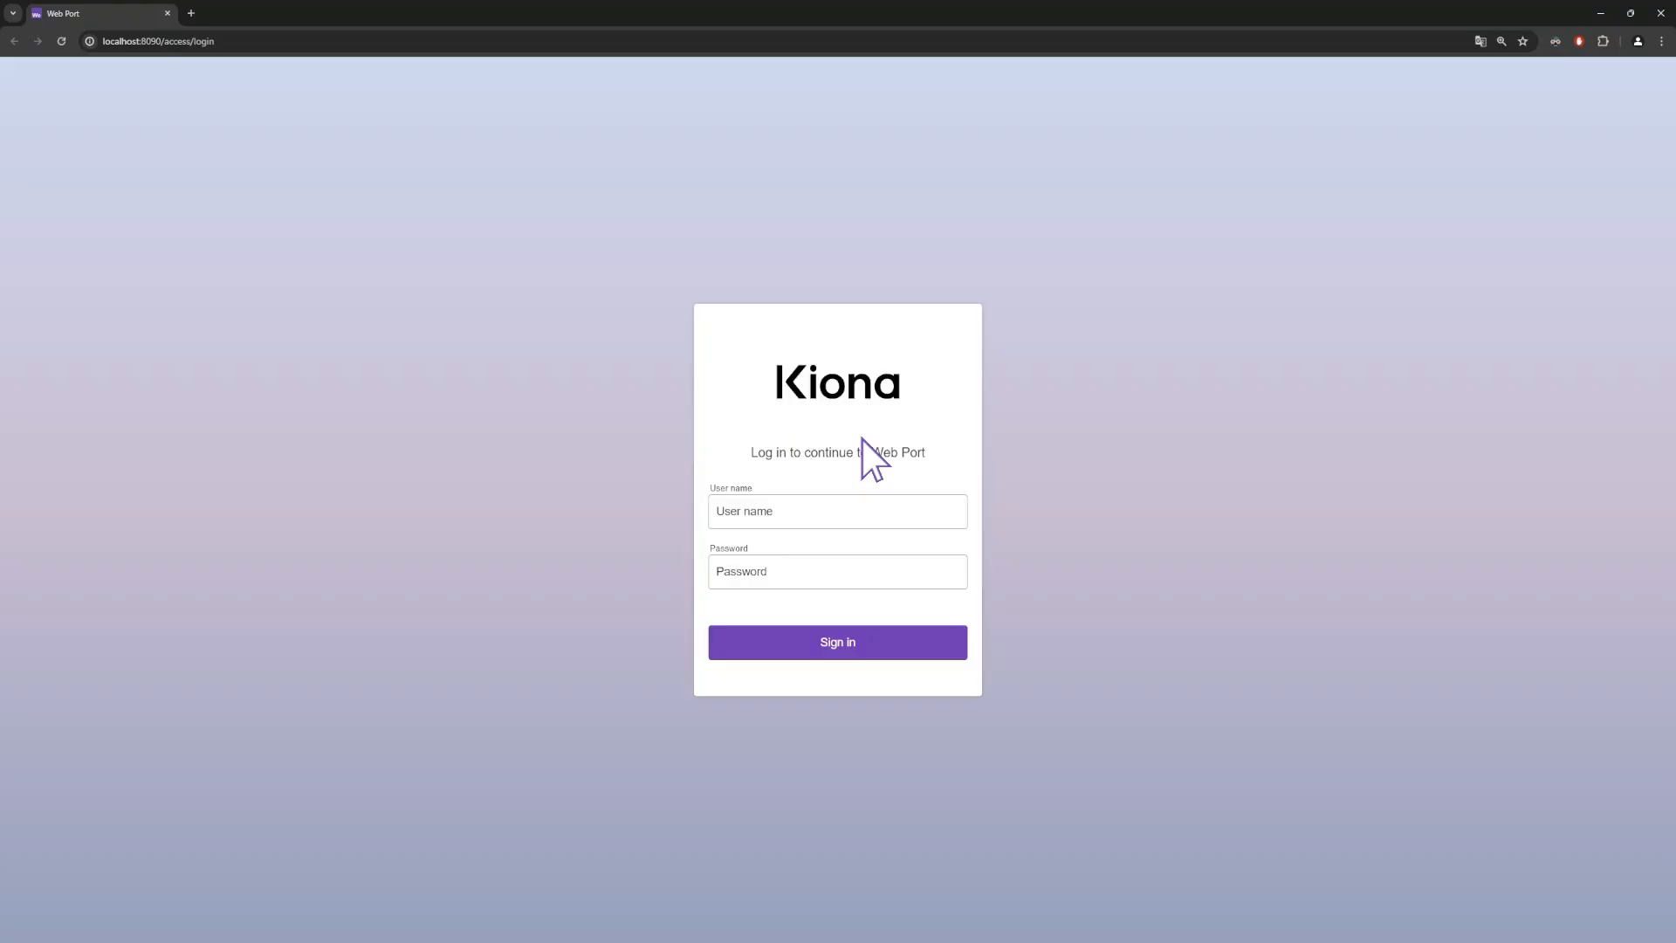
left_click(783, 506)
type("admin")
left_click(776, 571)
type("admin")
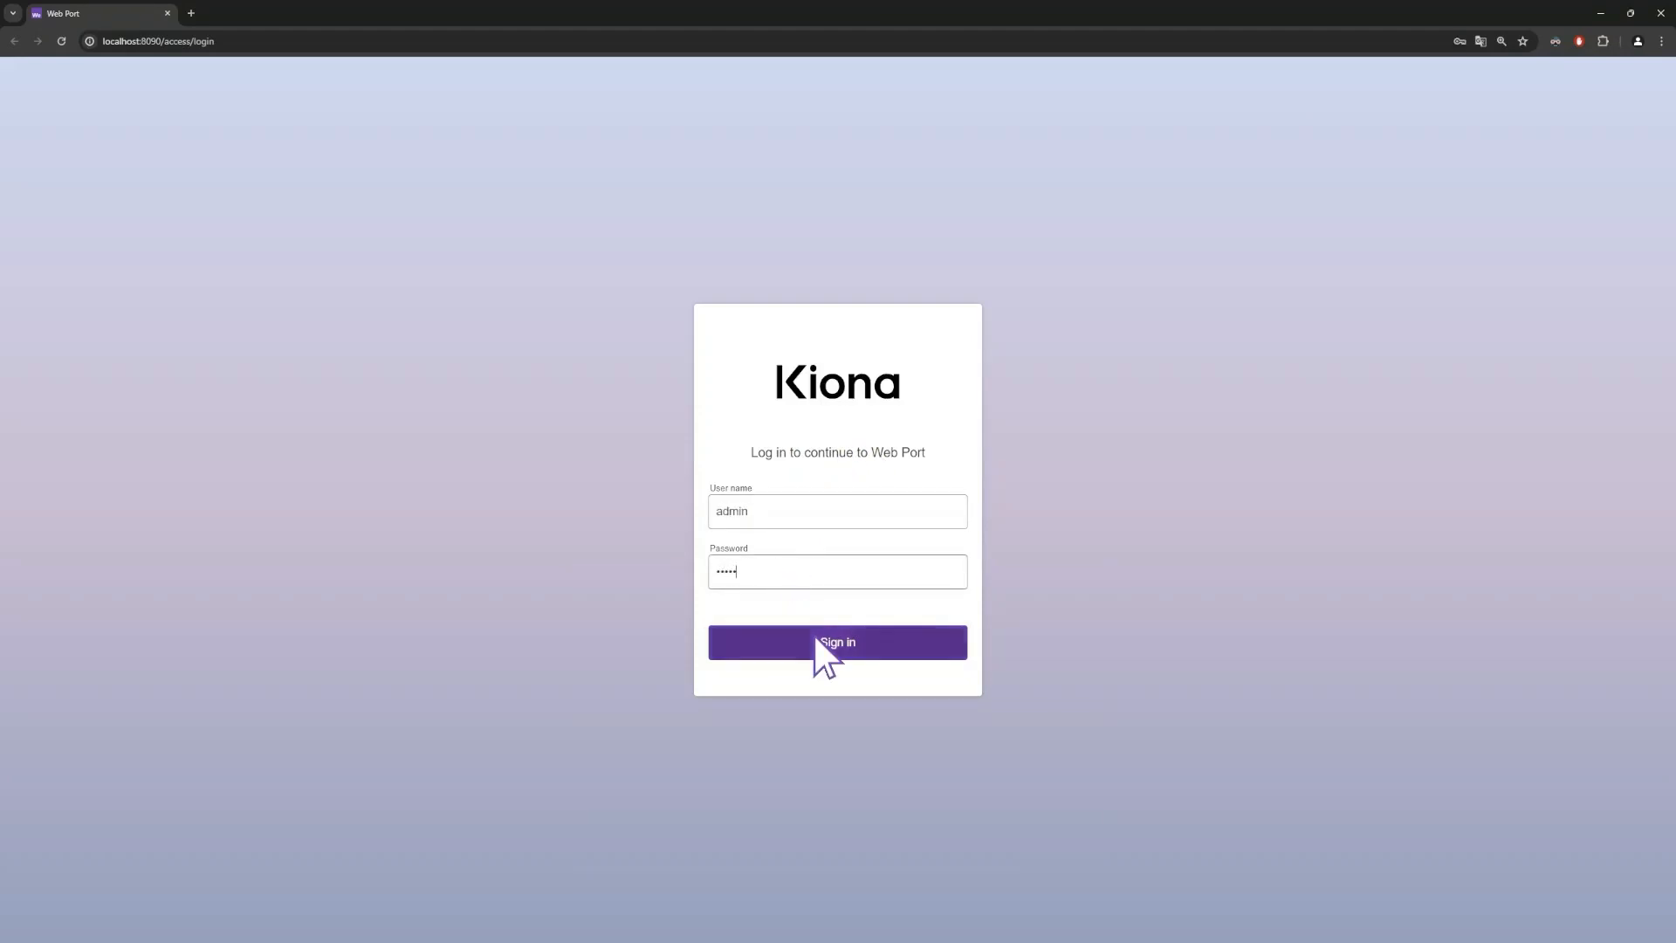
left_click(814, 637)
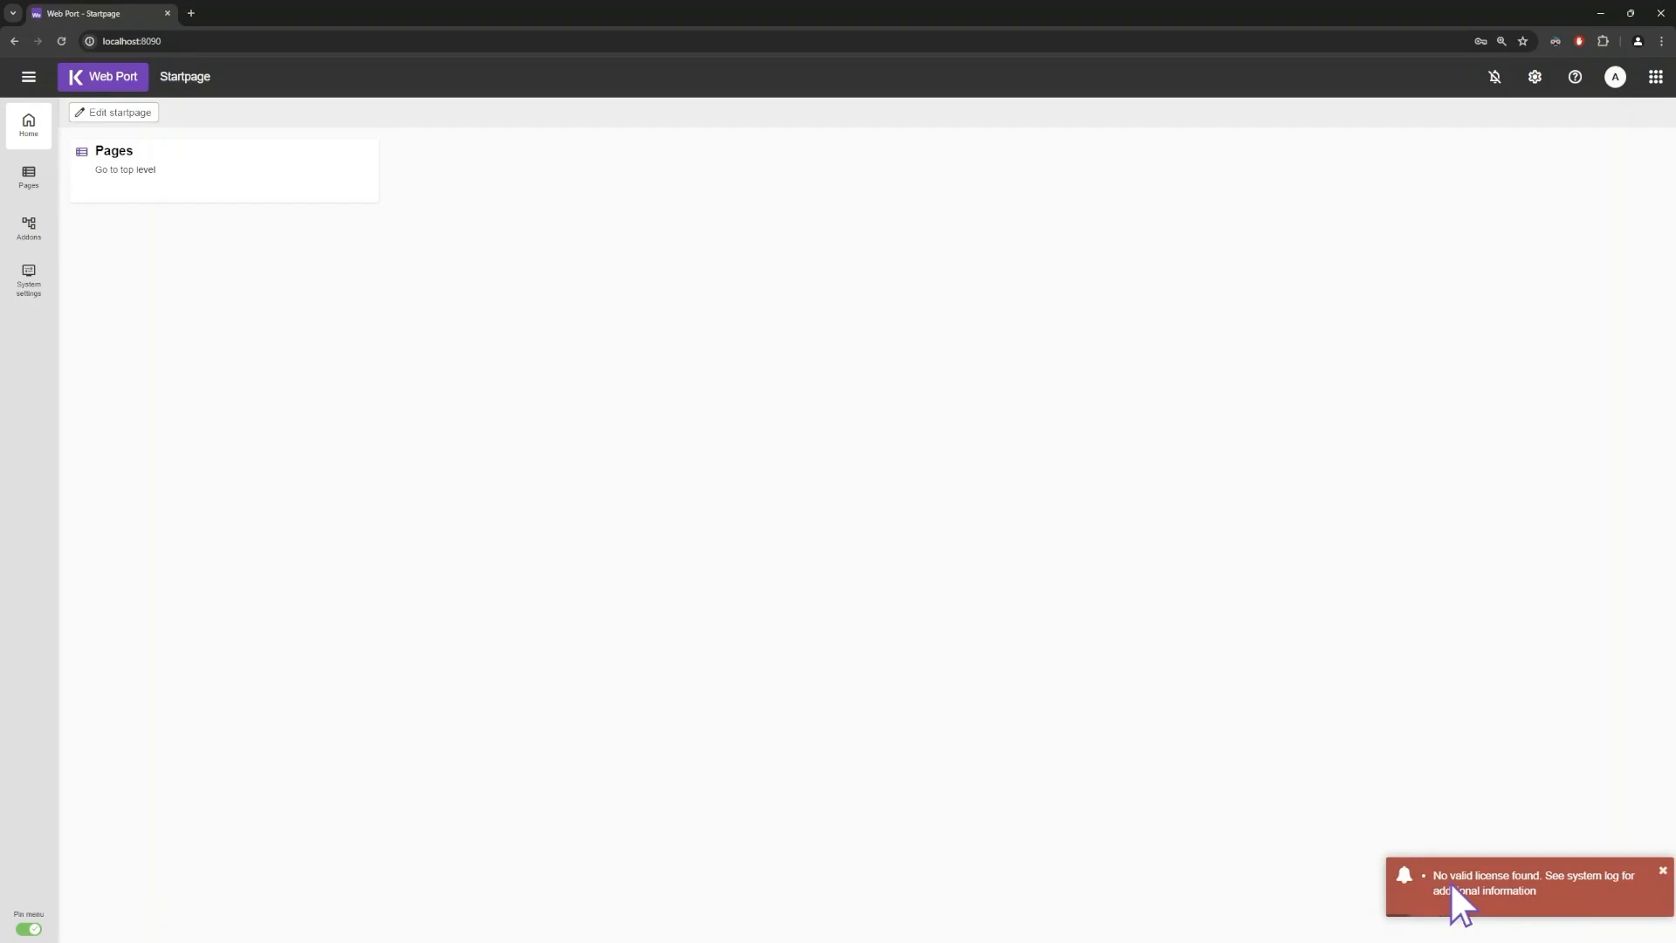
left_click(1534, 77)
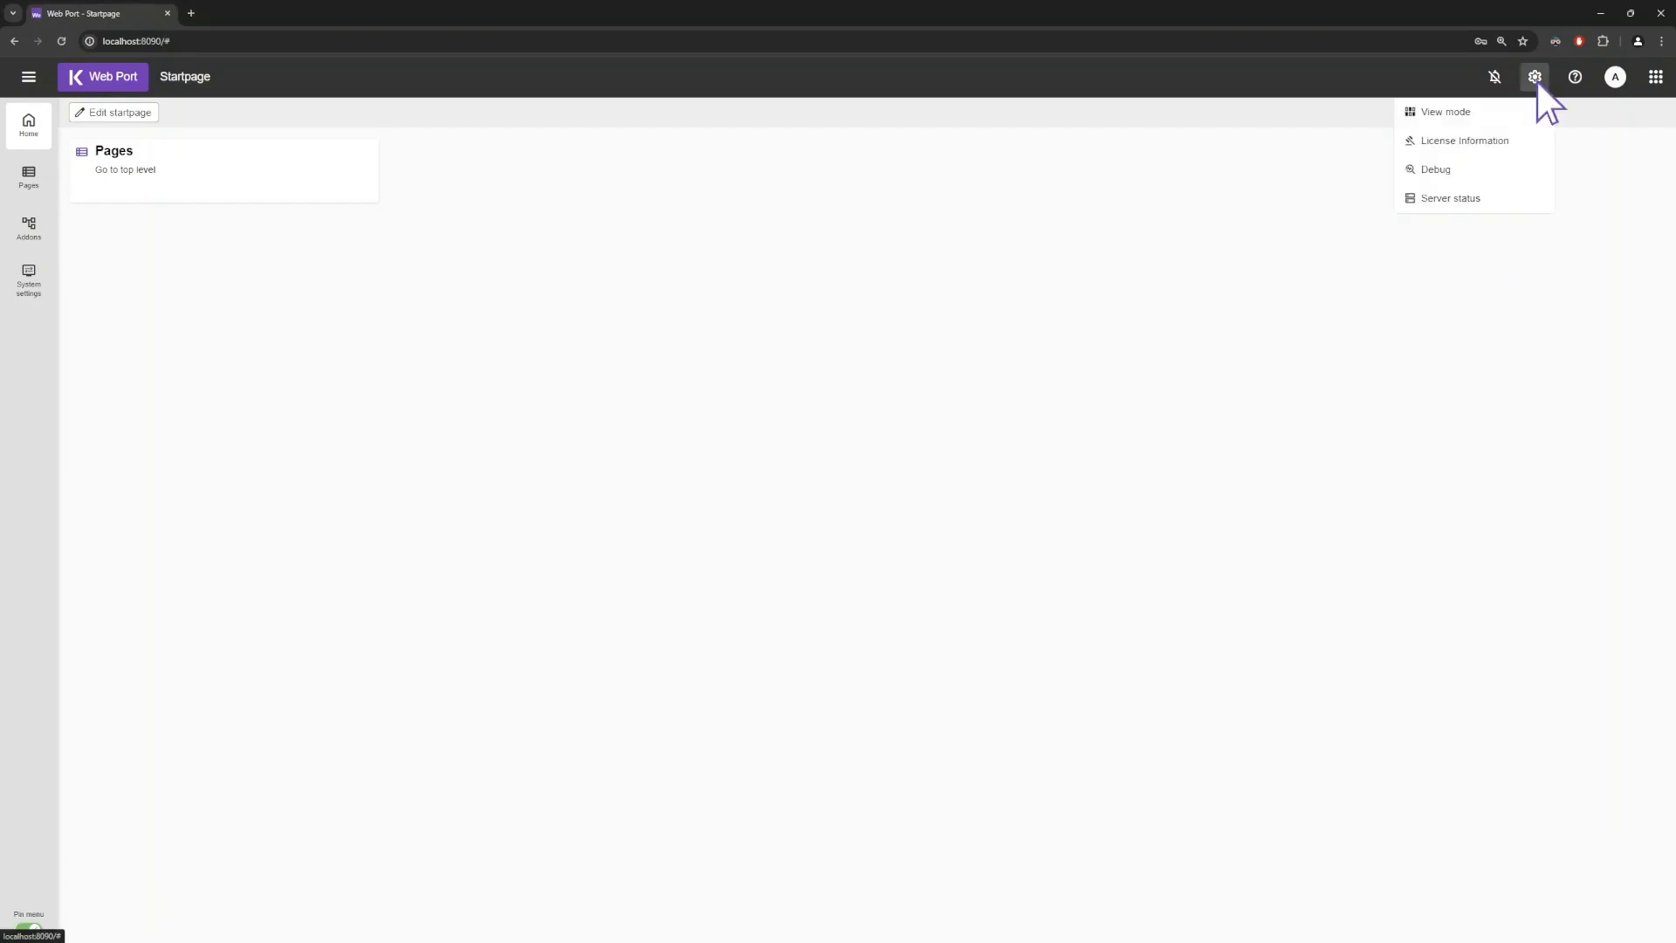
- Upload WebPort.lic through License information and save the new licence
left_click(1506, 141)
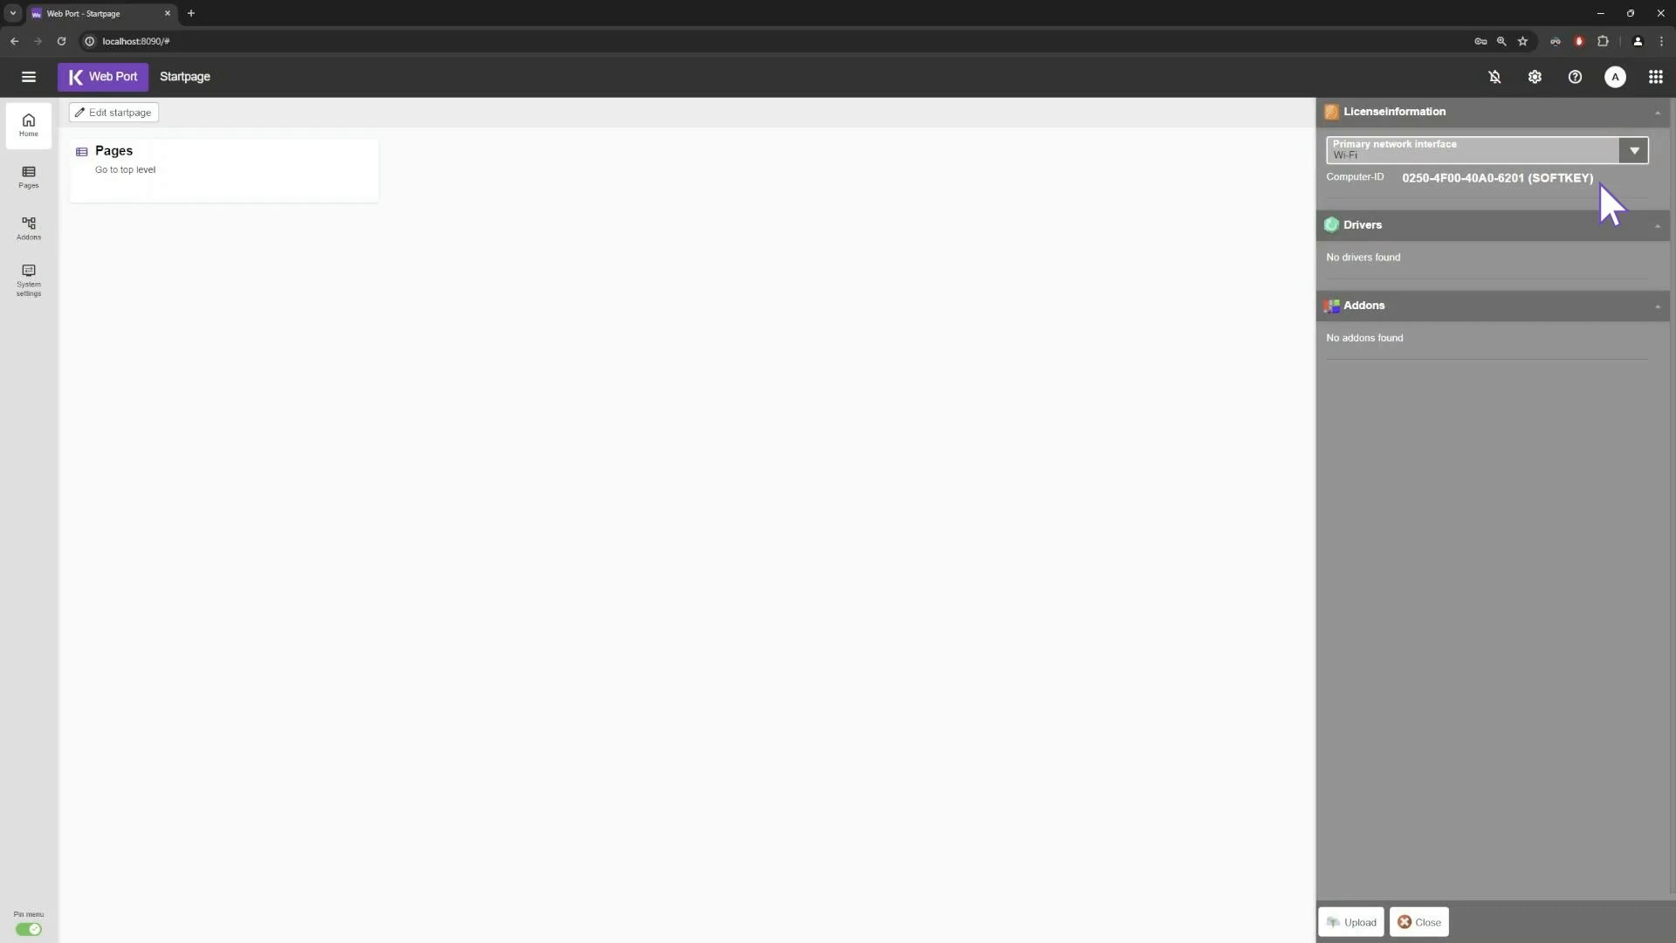
left_click(1350, 924)
left_click(1645, 157)
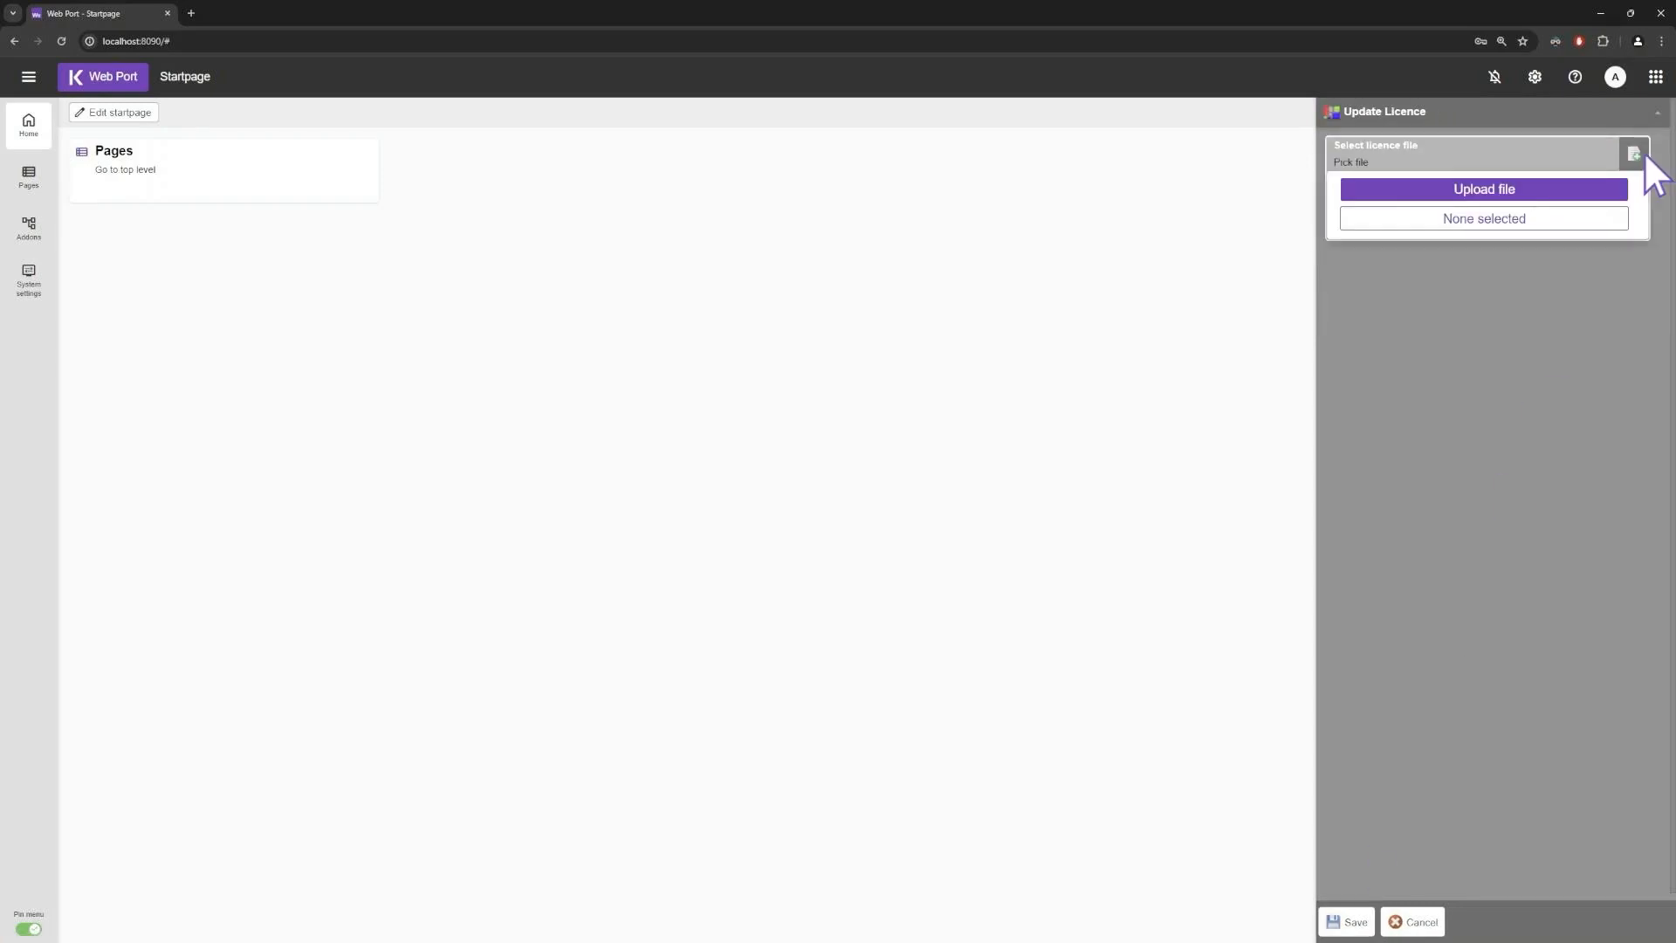
left_click(1528, 191)
left_click(536, 340)
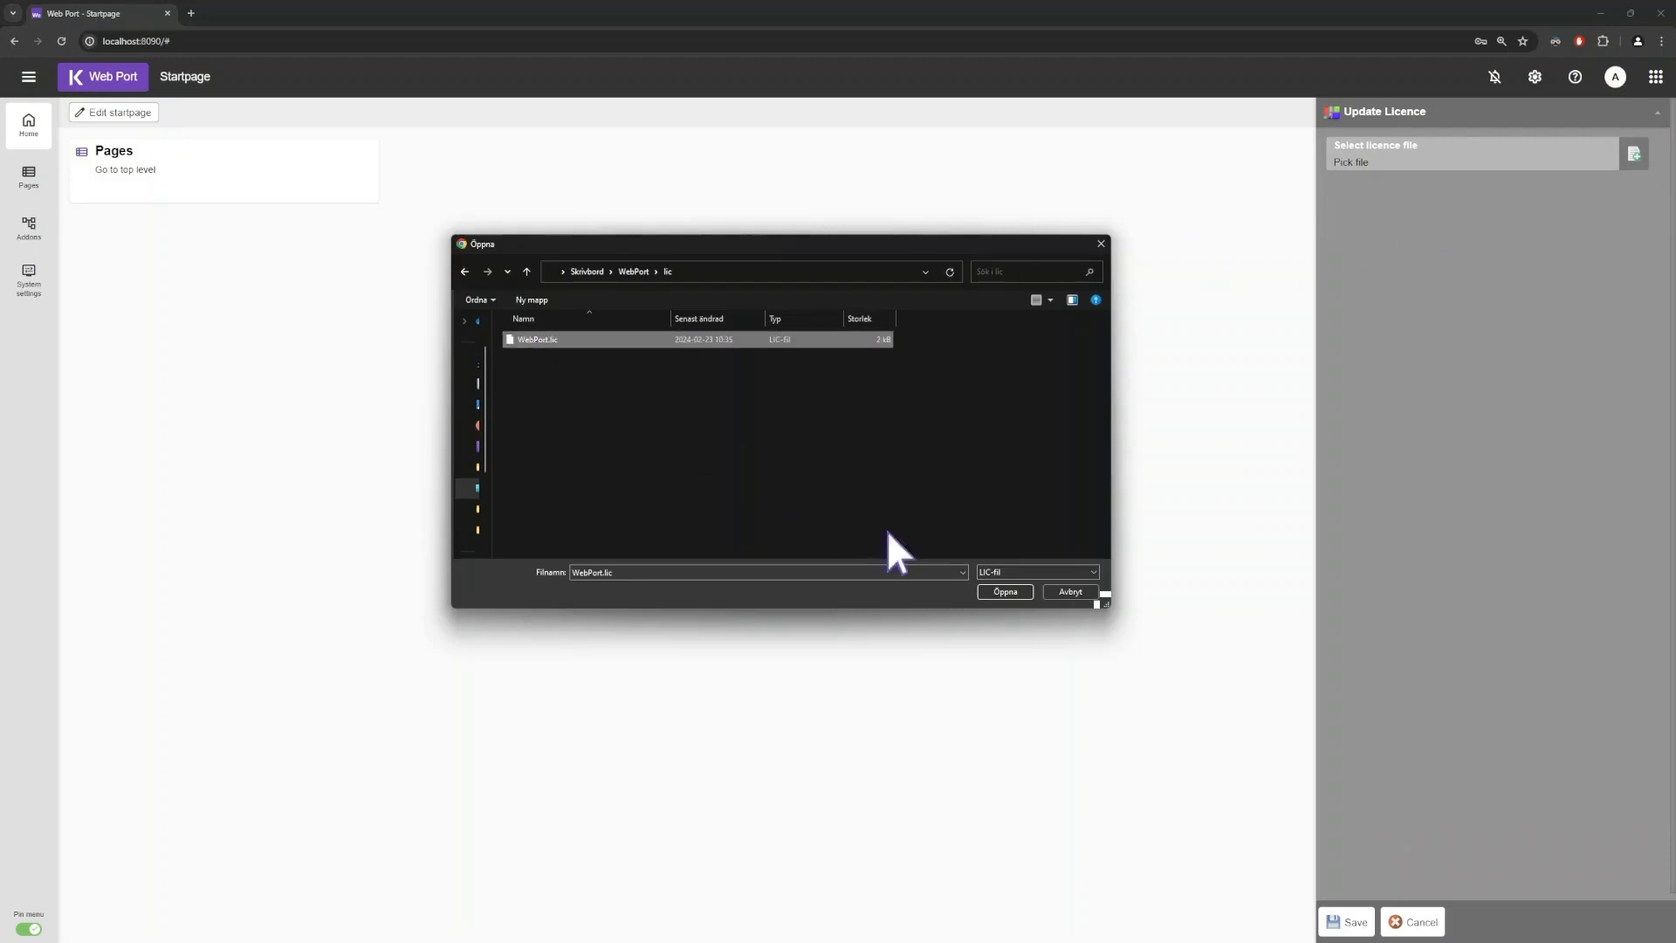
left_click(1005, 592)
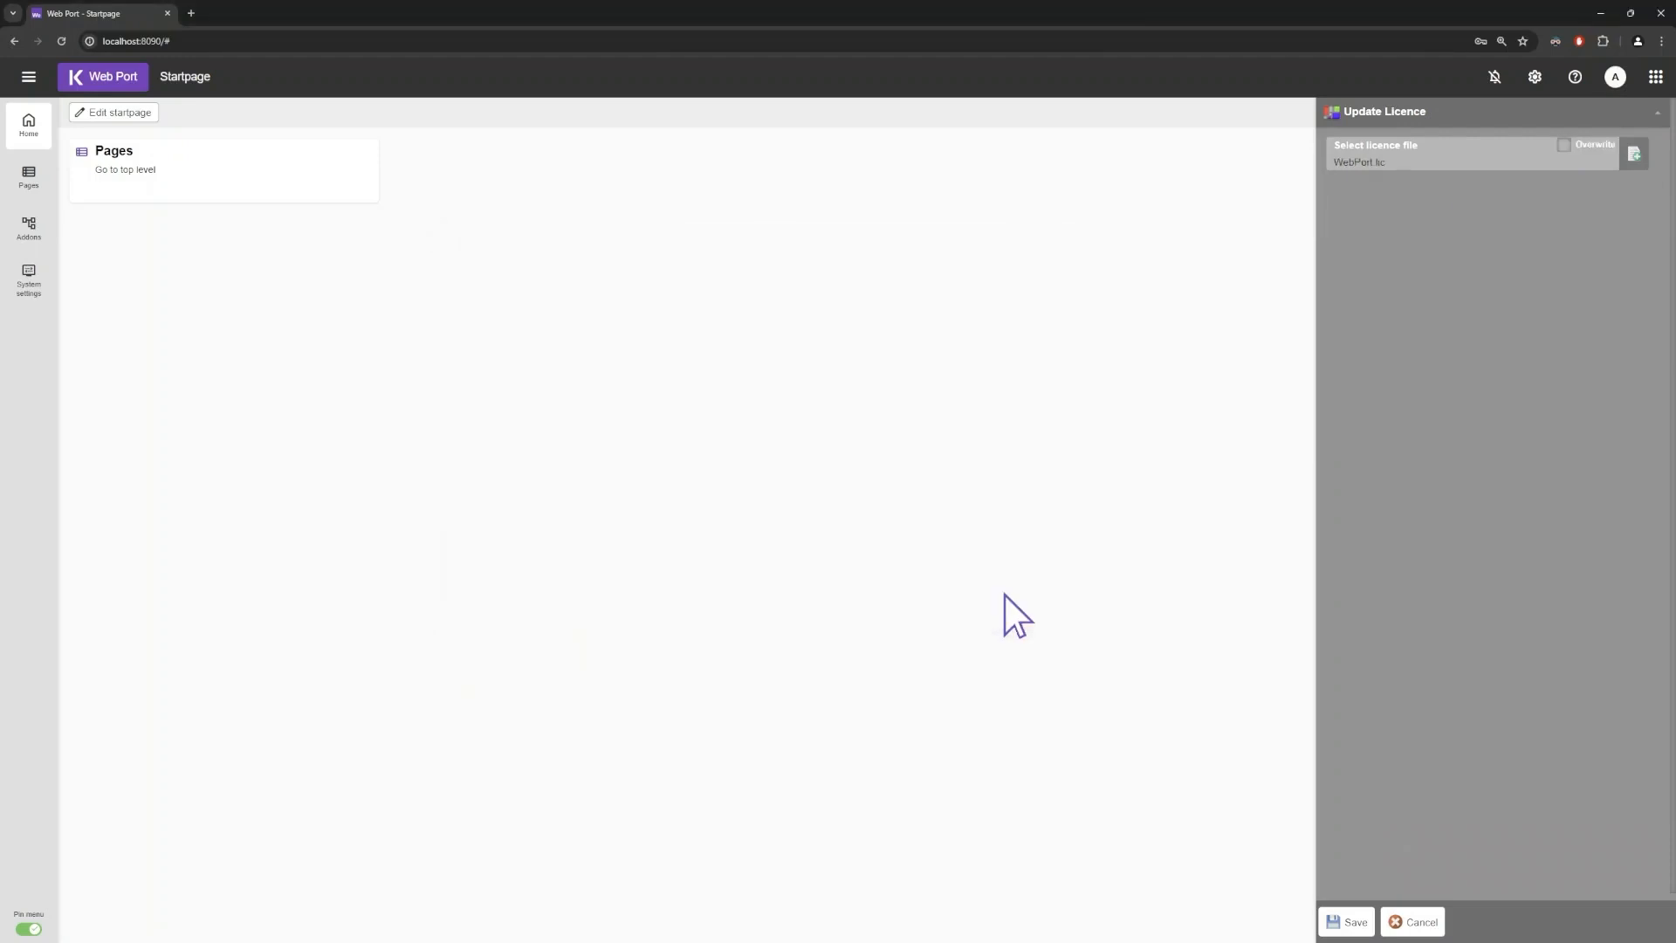
left_click(1344, 922)
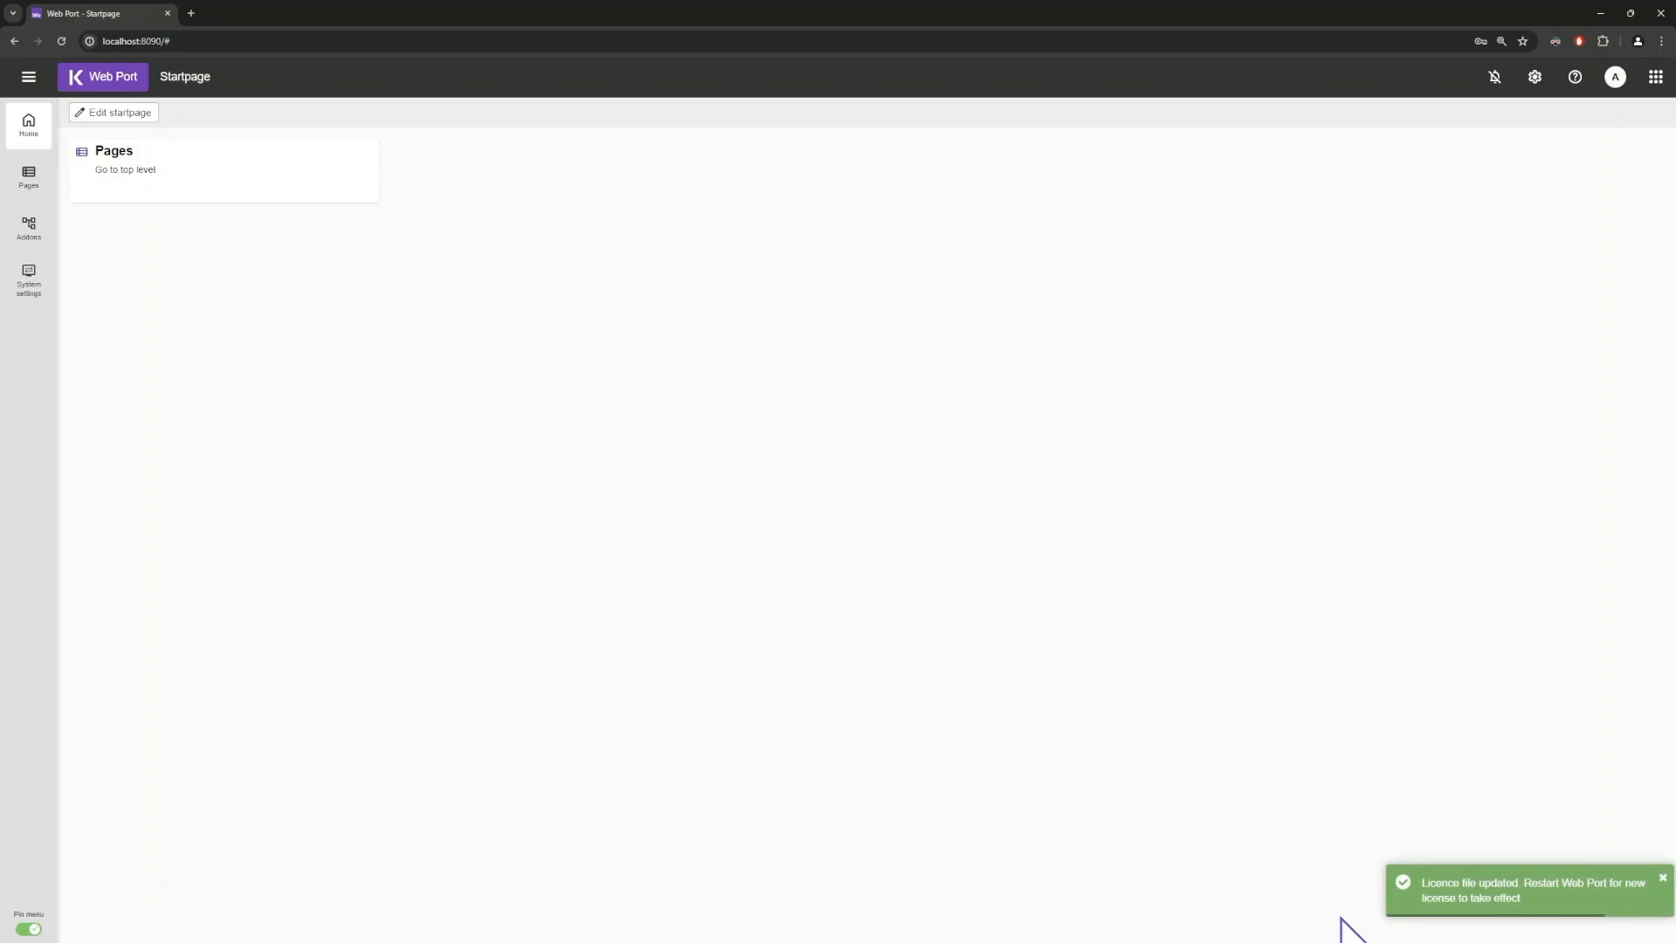
left_click(1614, 77)
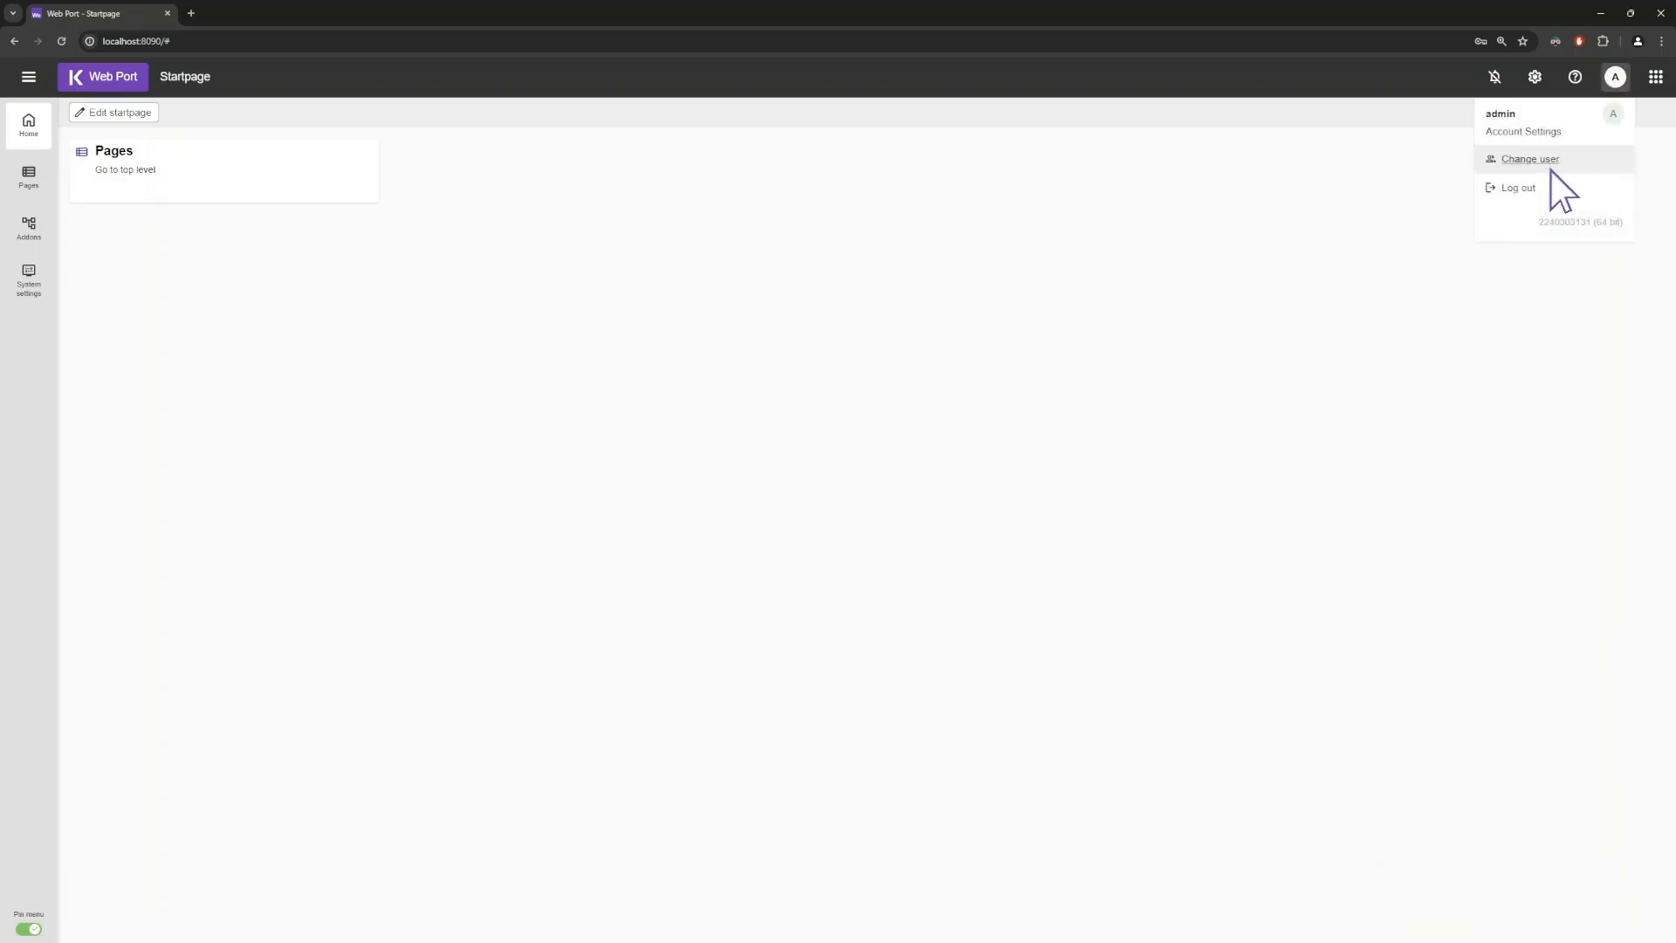
- Log out of Web Port, quit Web Port Server and relaunch it as administrator
left_click(1519, 188)
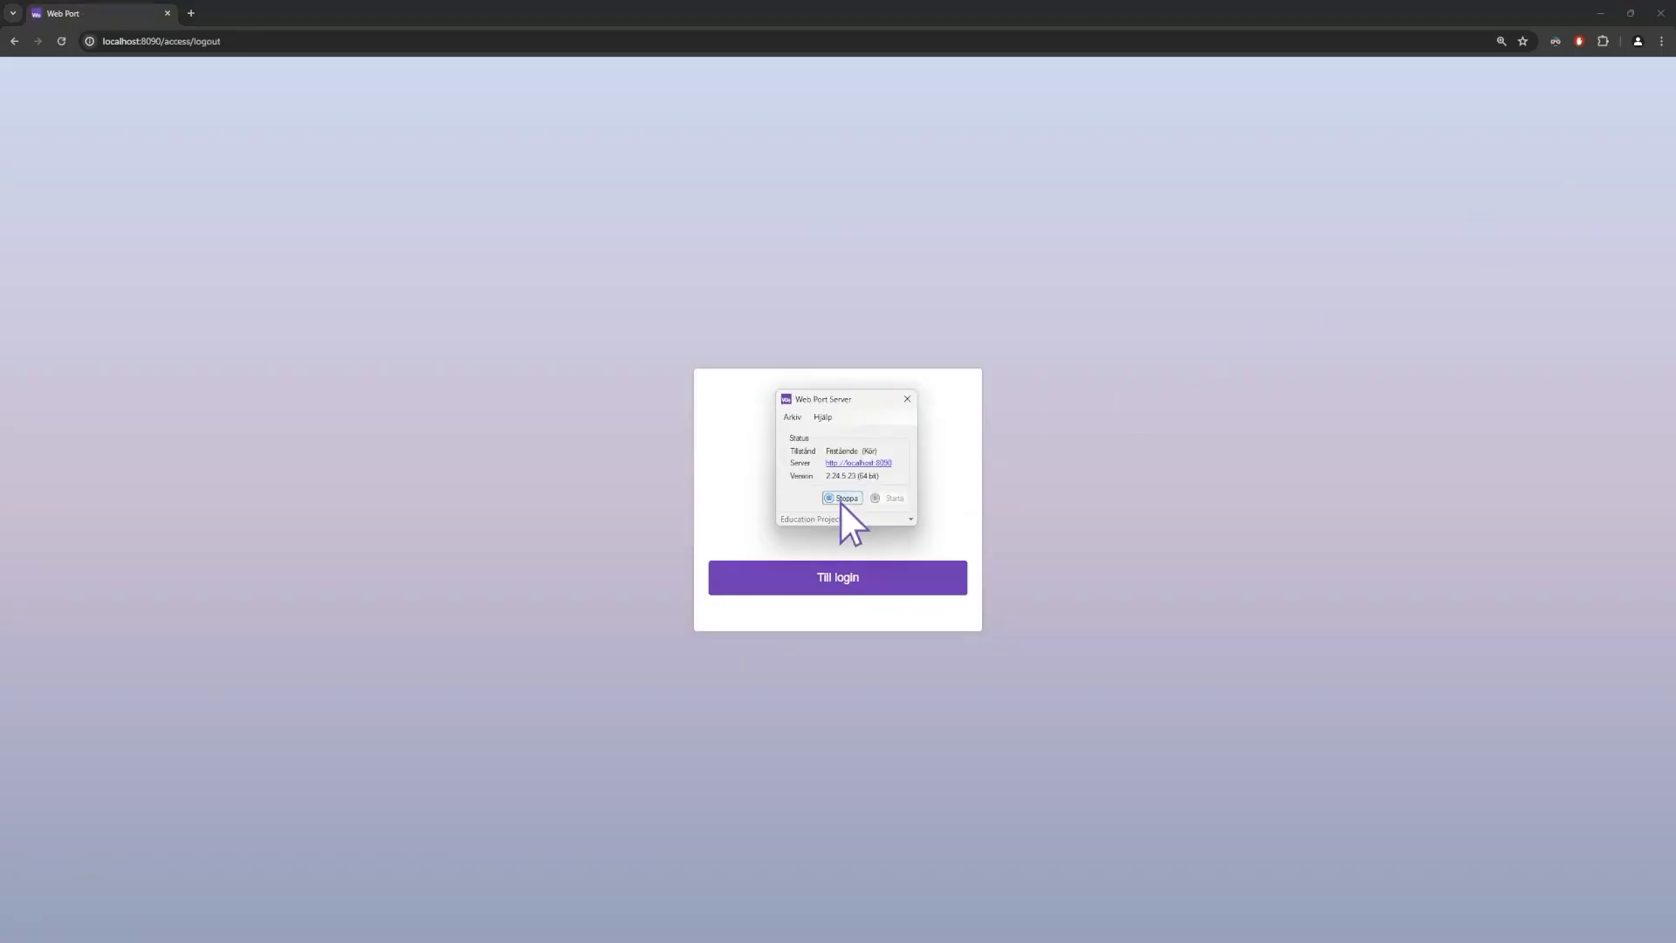
left_click(792, 417)
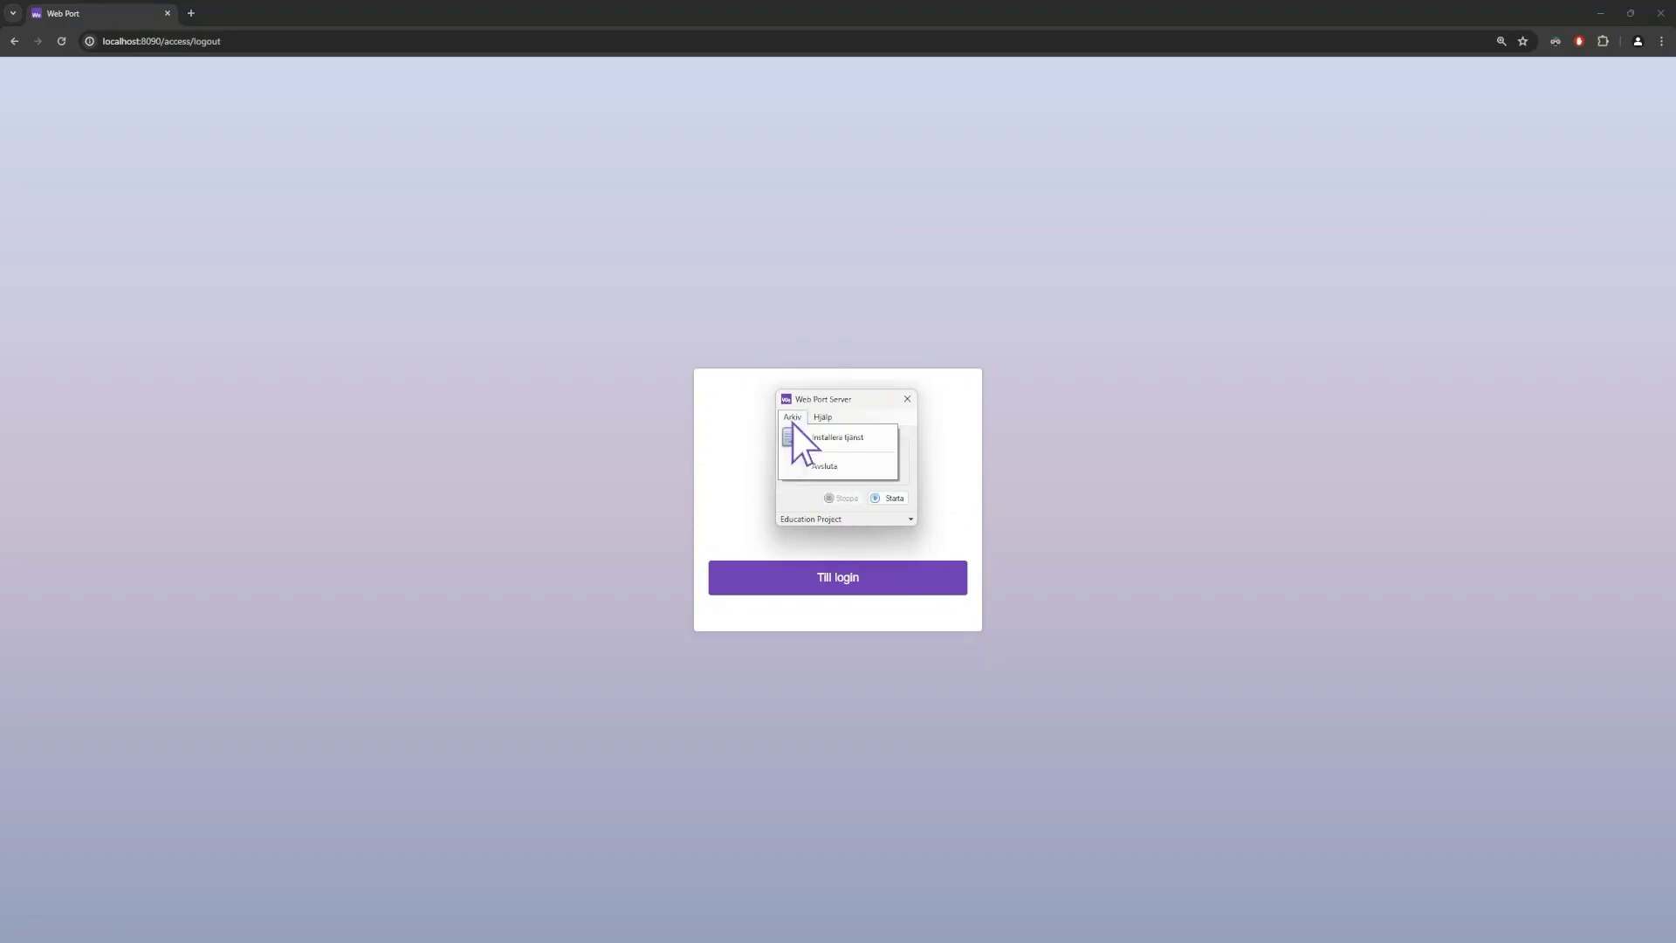
left_click(817, 469)
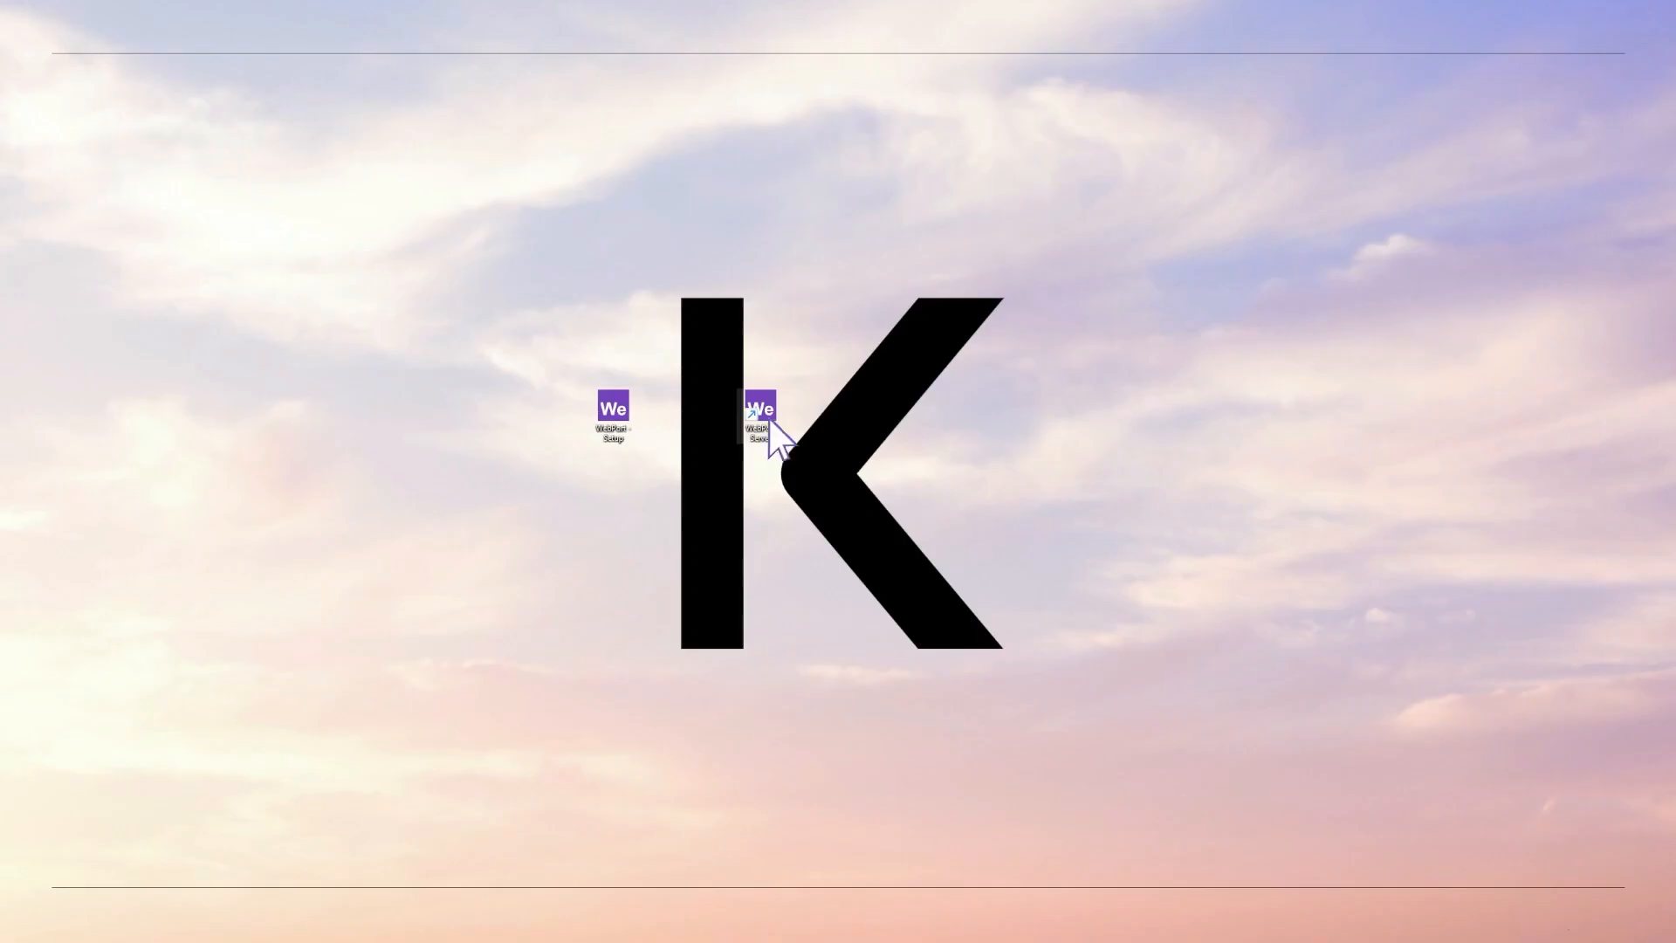
right_click(758, 410)
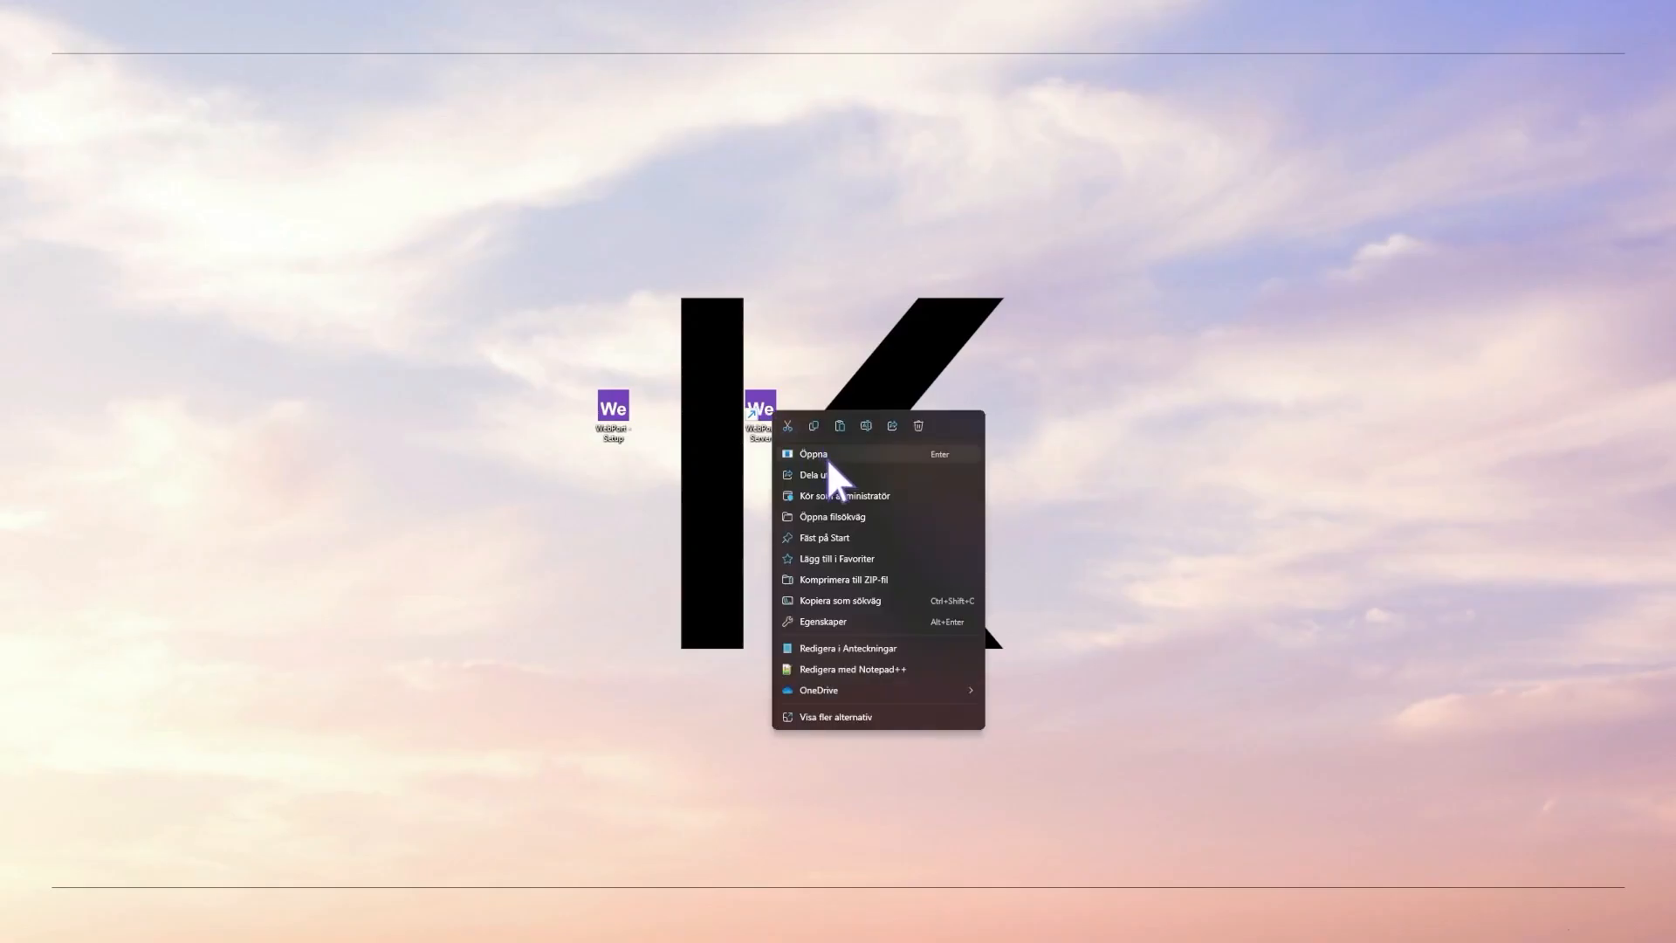
left_click(831, 496)
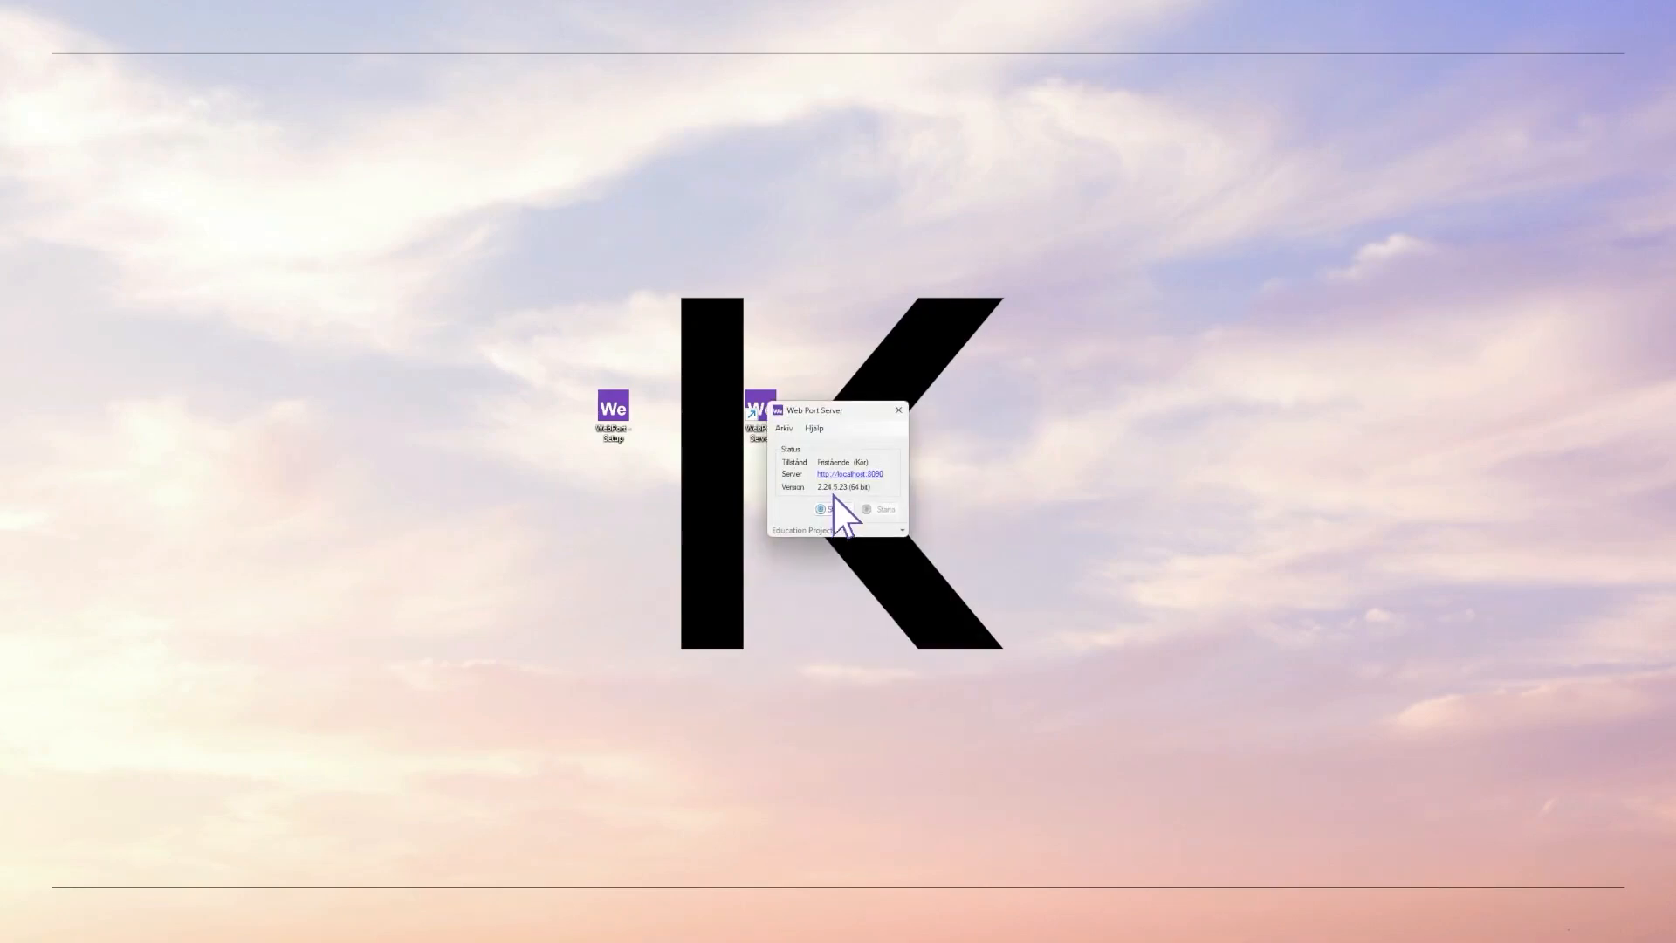
- Sign back in as administrator and view License information showing the Developer licence
left_click(841, 478)
type("admin")
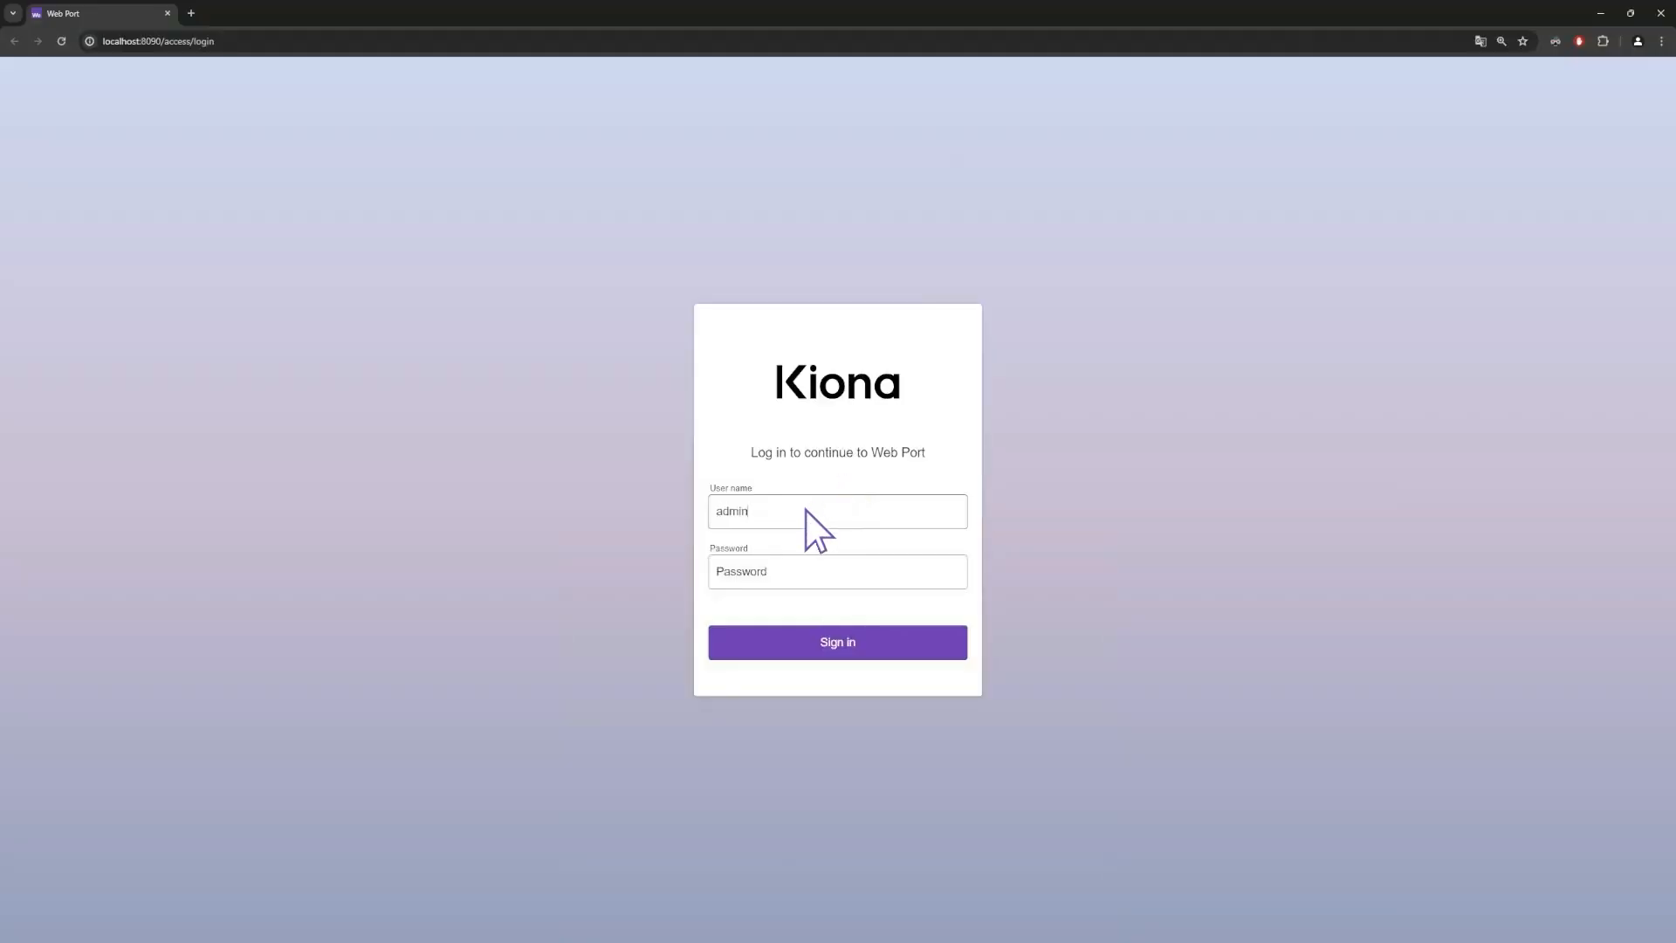
left_click(793, 568)
type("admin")
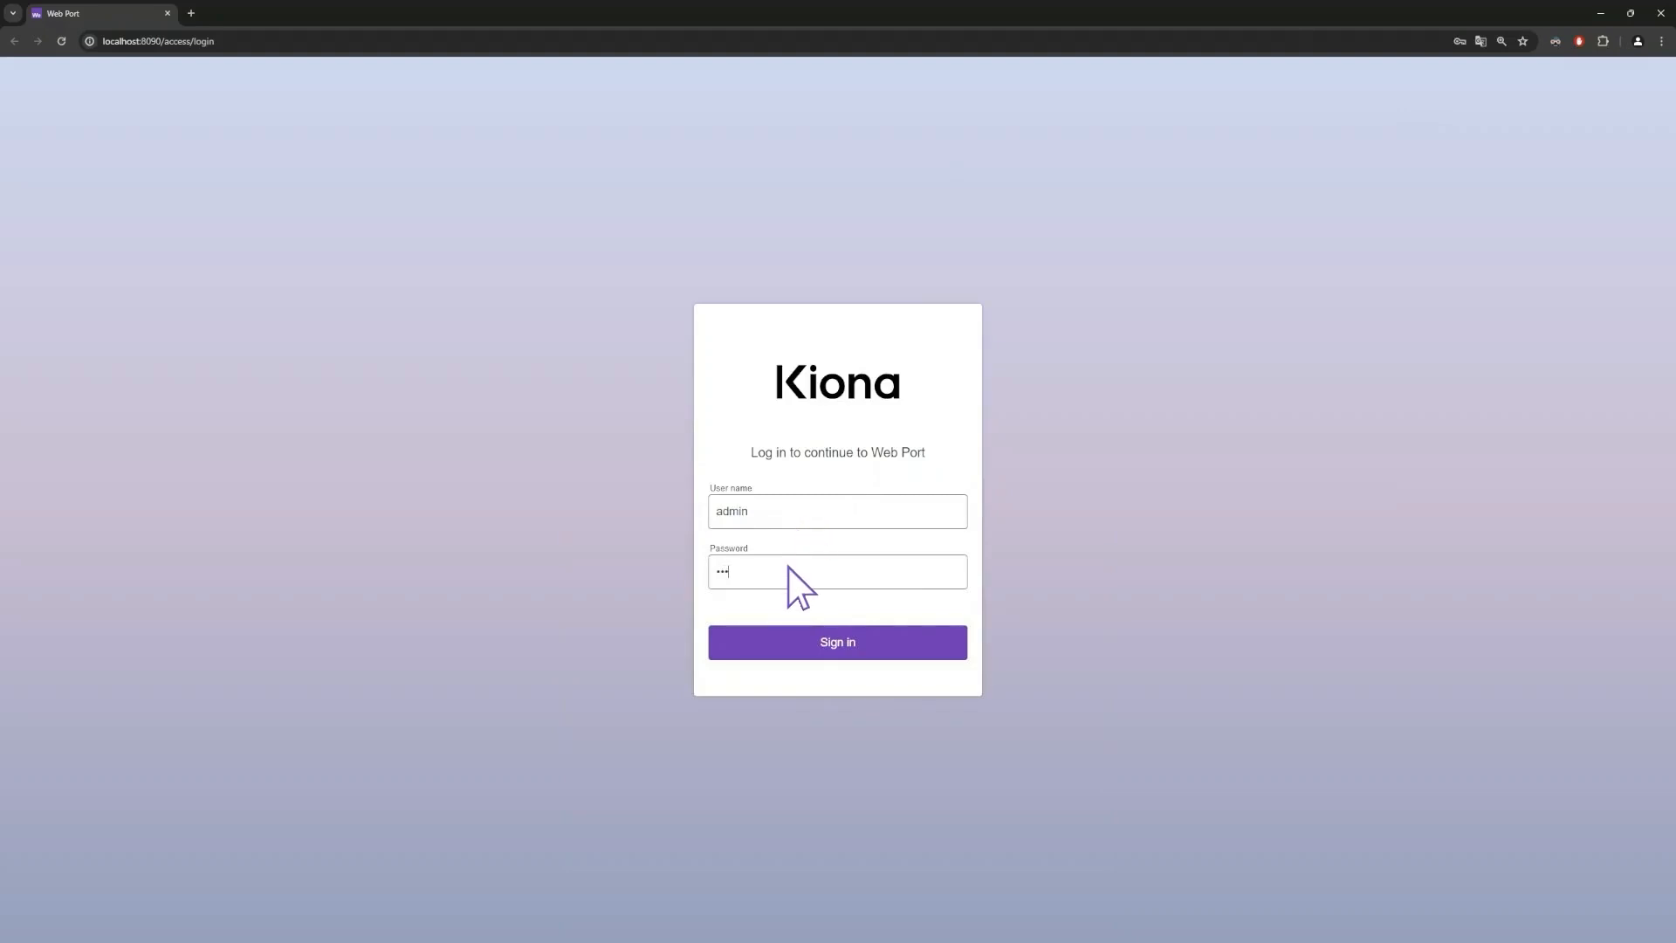
left_click(805, 641)
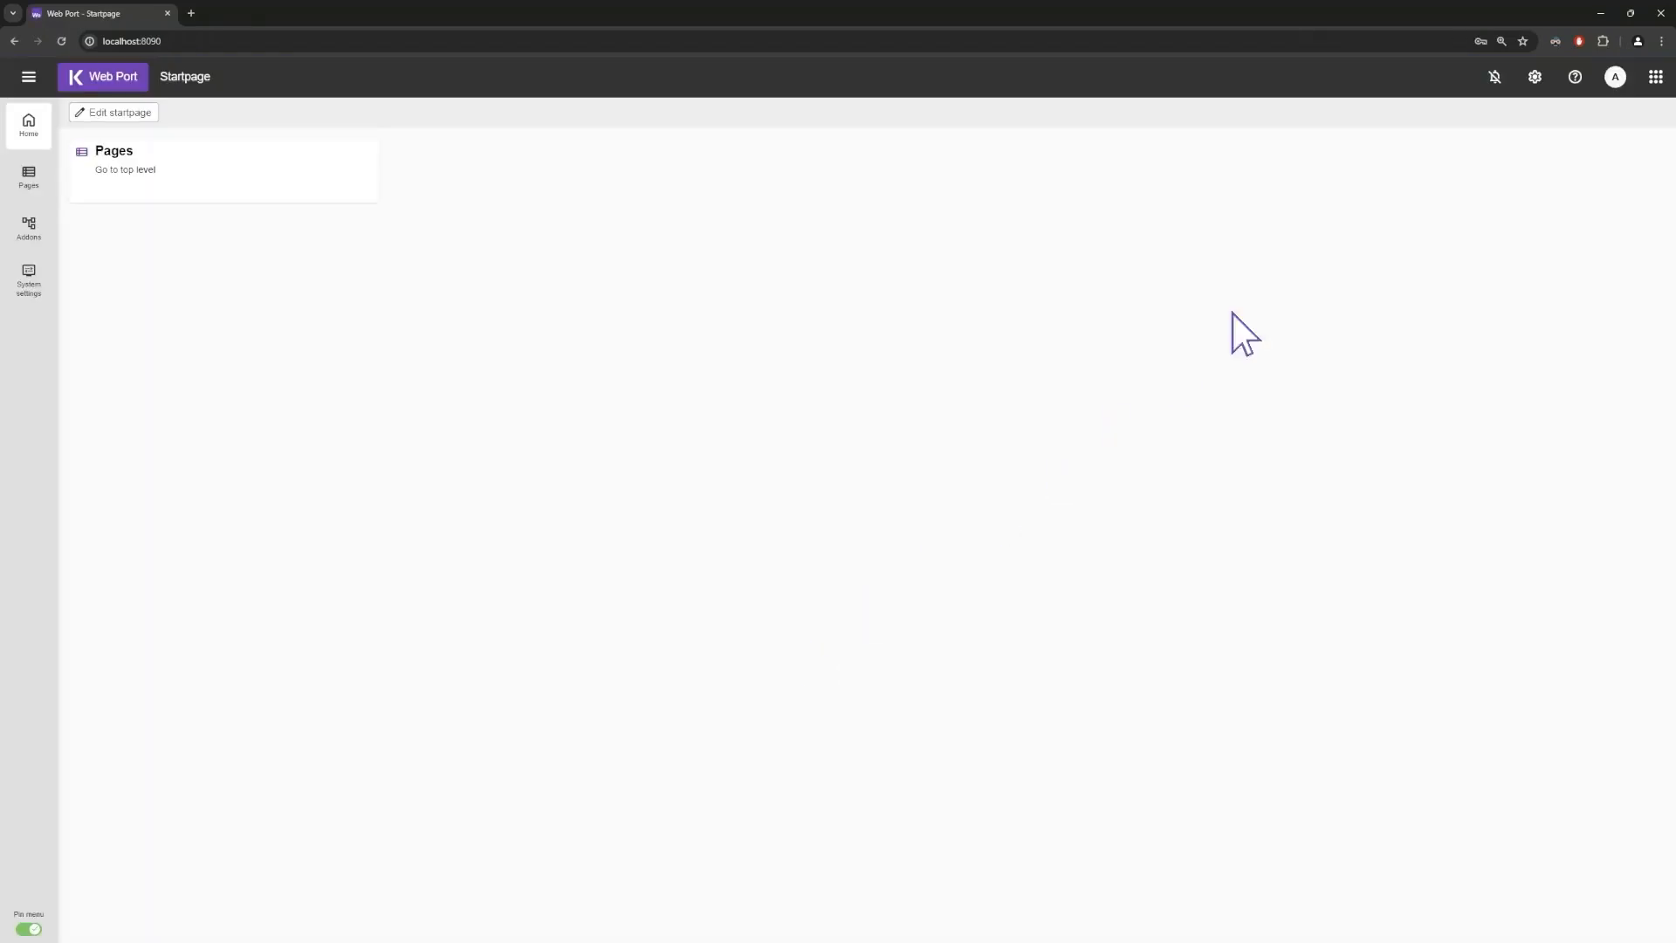
left_click(1535, 77)
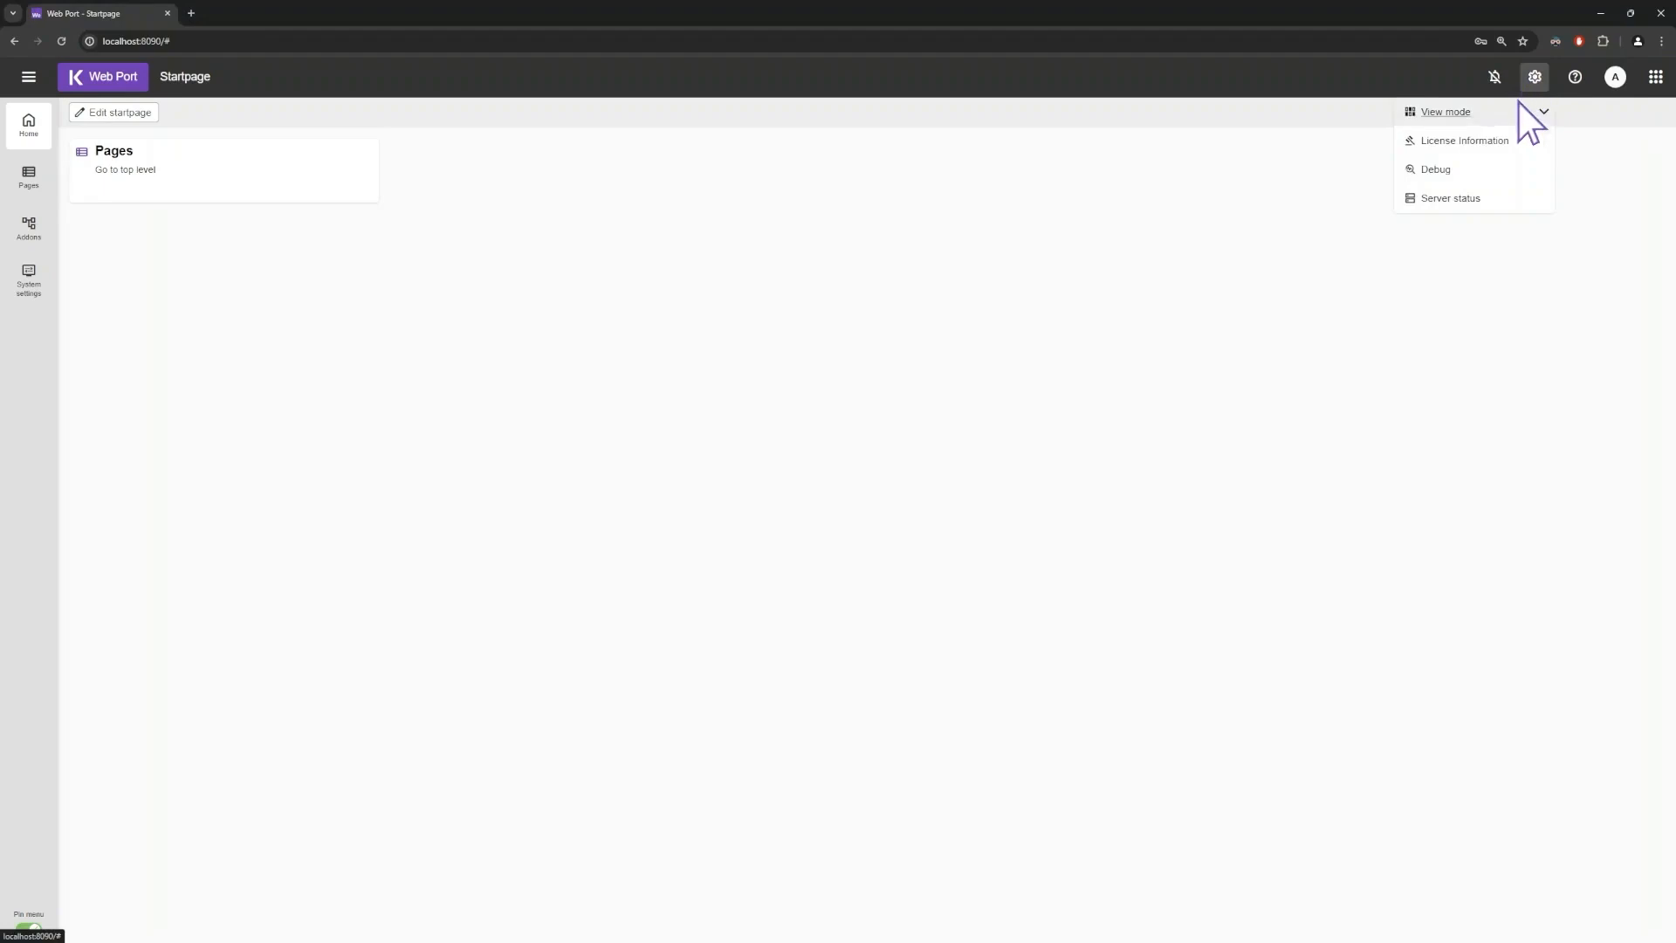
left_click(1484, 143)
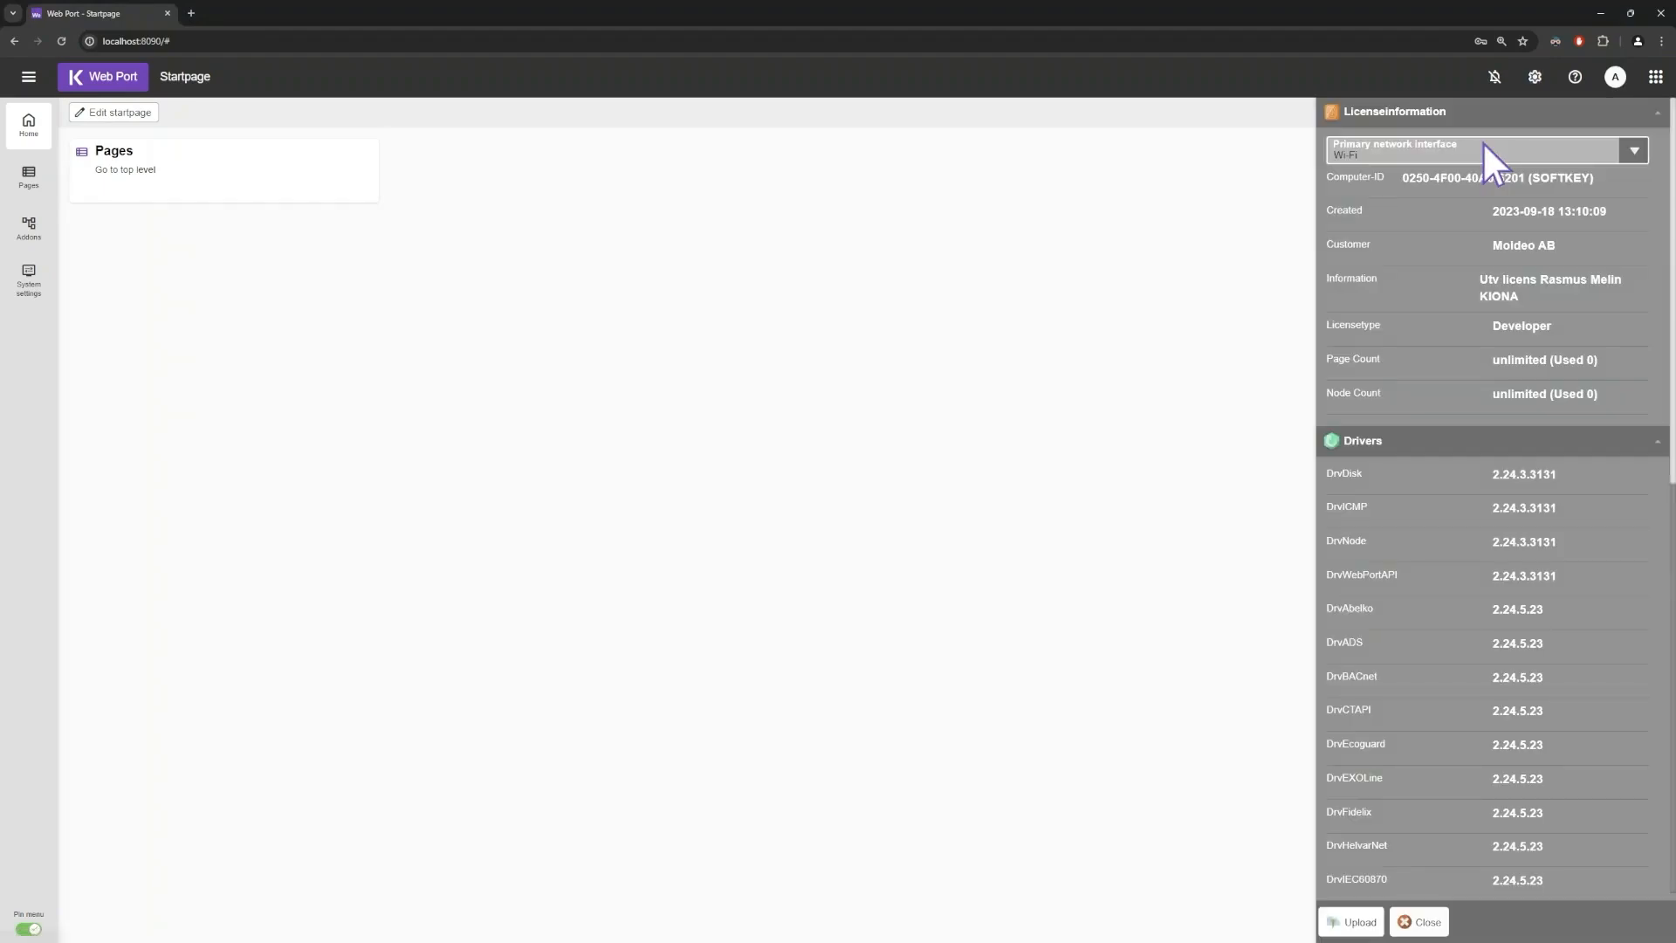